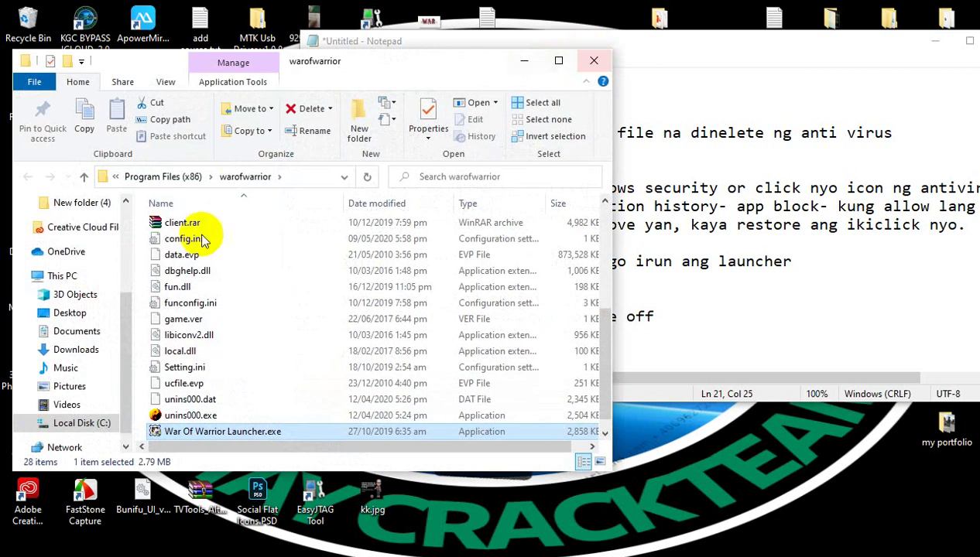
Step: Run client.exe from the warofwarrior folder, dismiss its message, and look through the remaining files in the folder
scroll(199, 232, up, 5)
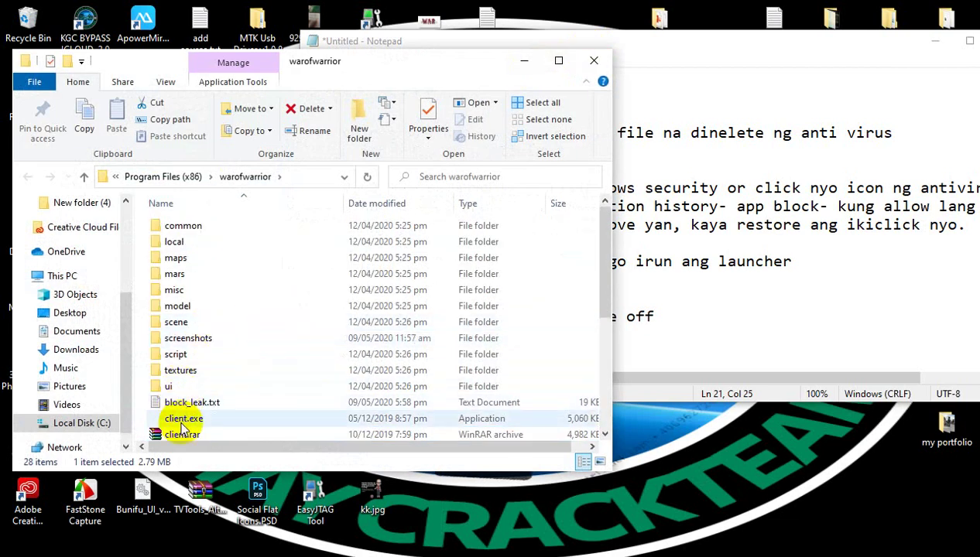
double_click(183, 422)
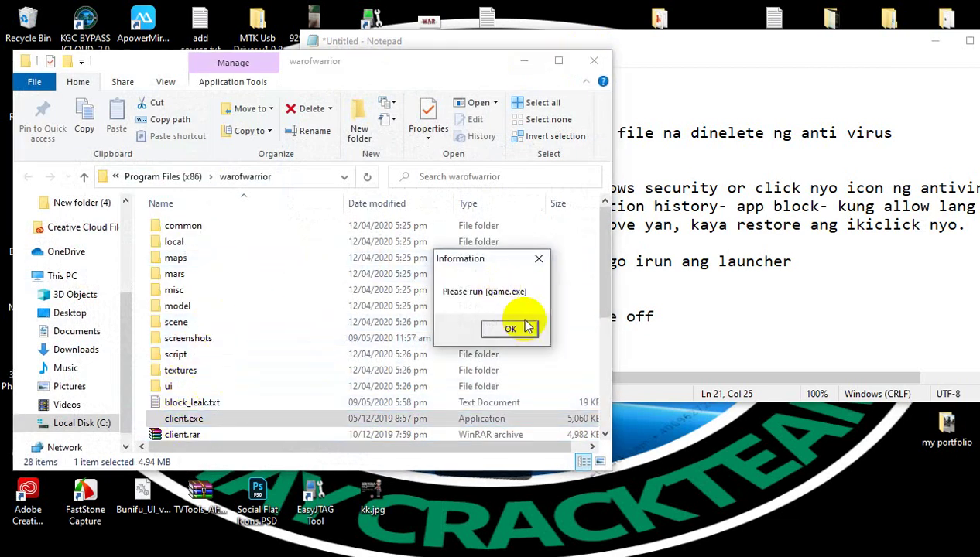
click(510, 329)
scroll(287, 324, down, 4)
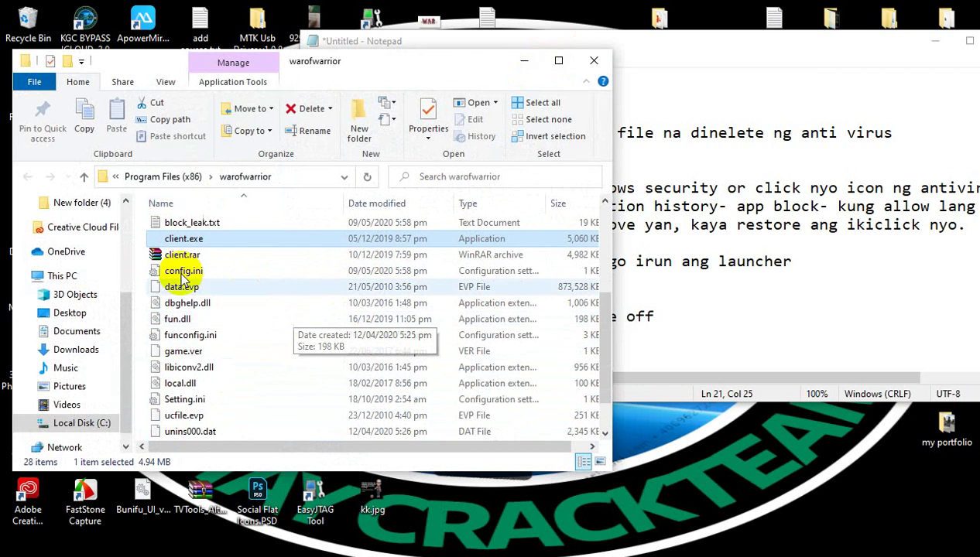
scroll(244, 290, down, 1)
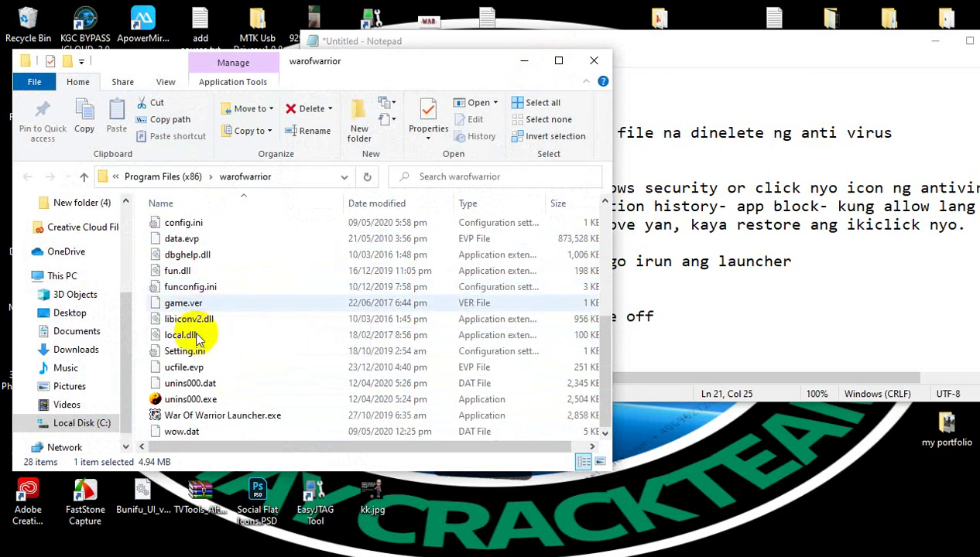
Step: Start a new item reading "2. game" in the Notepad notes, below the line "tapos ioff nyo ang antivirus"
click(712, 323)
click(583, 355)
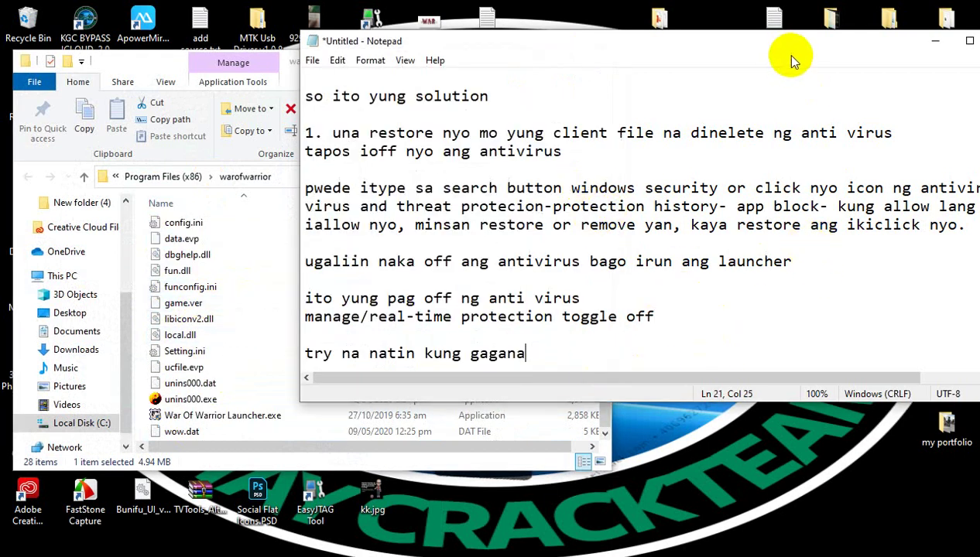
drag(705, 40, 548, 56)
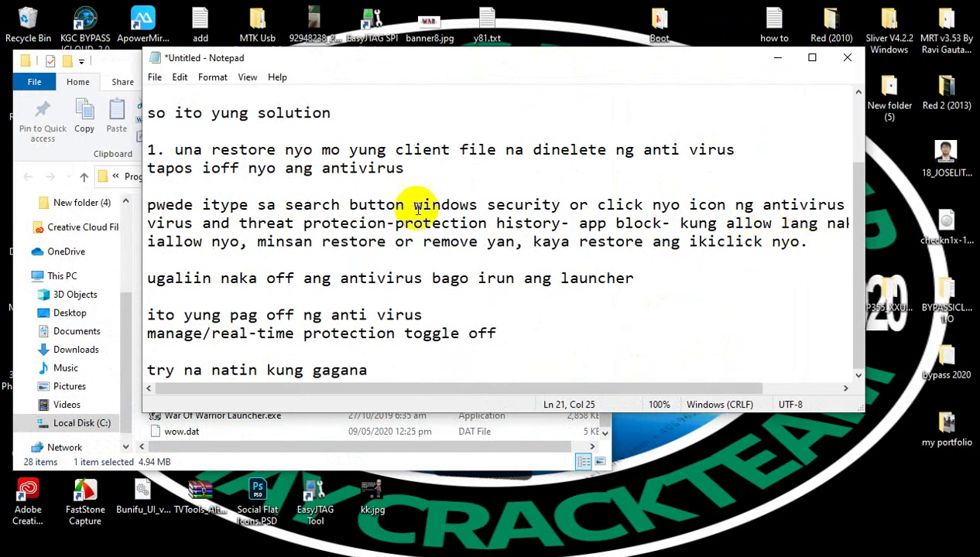
click(412, 167)
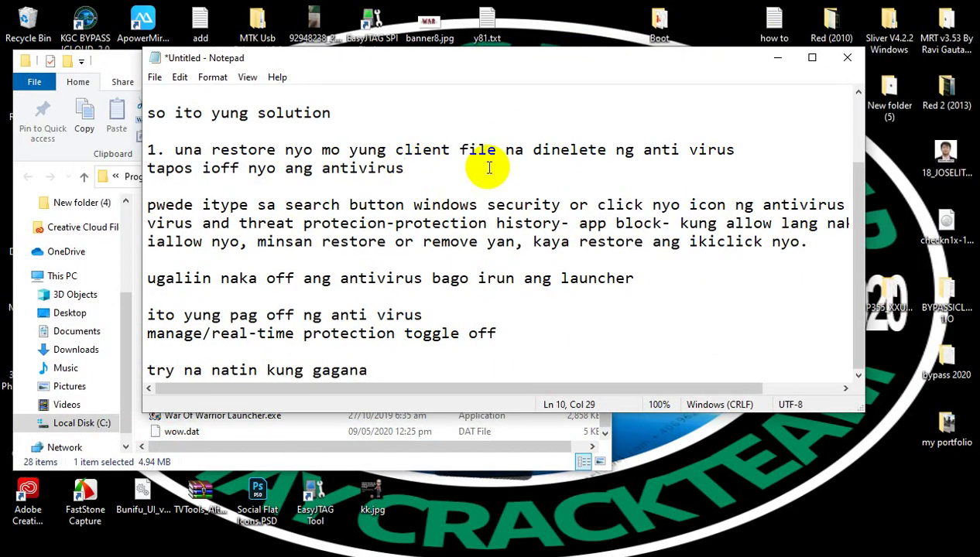
key(Return)
key(Return)
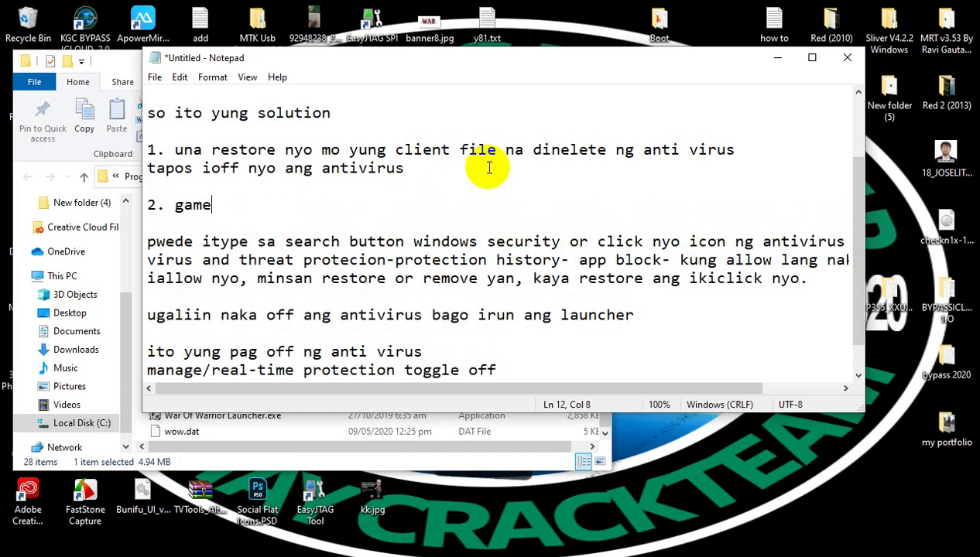
Step: Run client.exe again to check the required file, and complete the second Notepad item as "2. game.exe nawawala din"
drag(279, 61, 481, 56)
scroll(271, 298, up, 3)
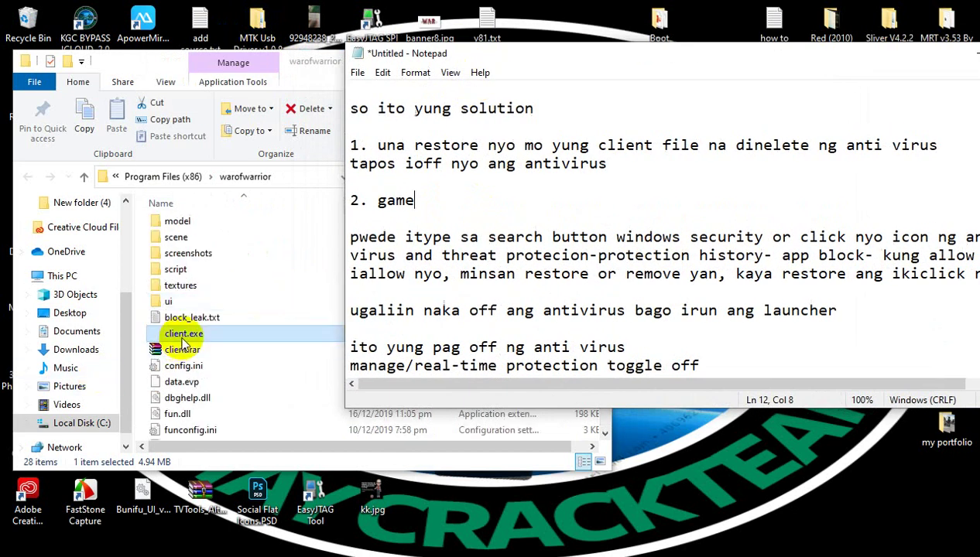
click(185, 334)
double_click(184, 335)
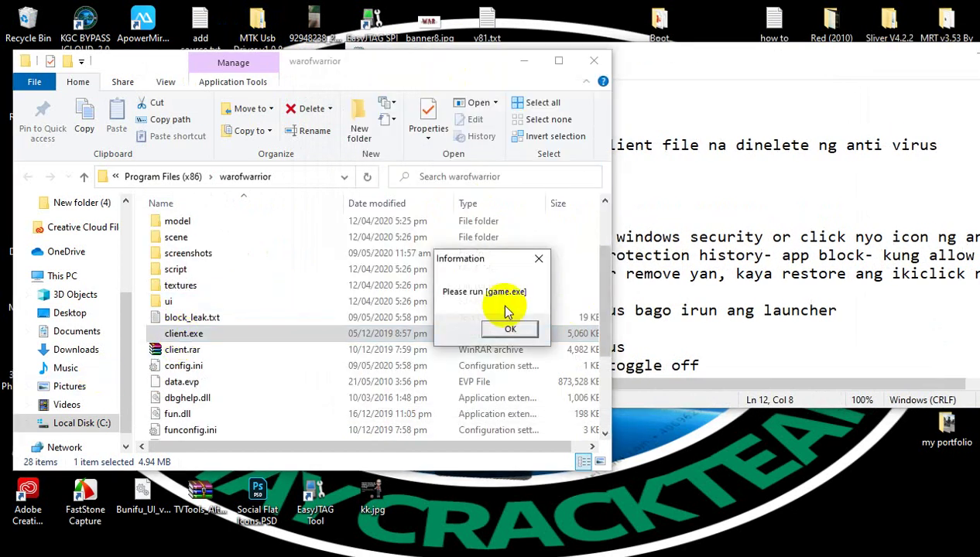
click(743, 46)
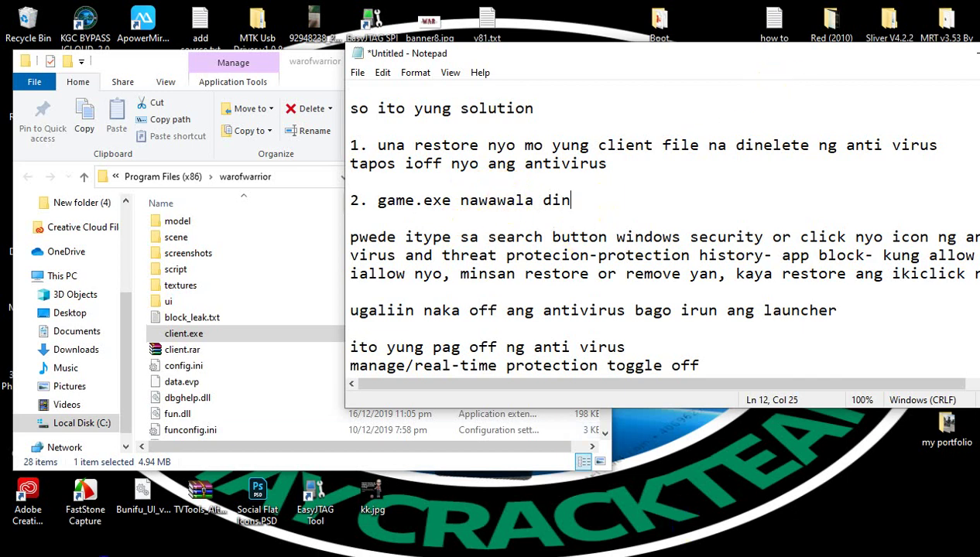
Step: Search Windows for "win", open the Windows Security settings, and go to Virus & threat protection
click(104, 556)
text(win)
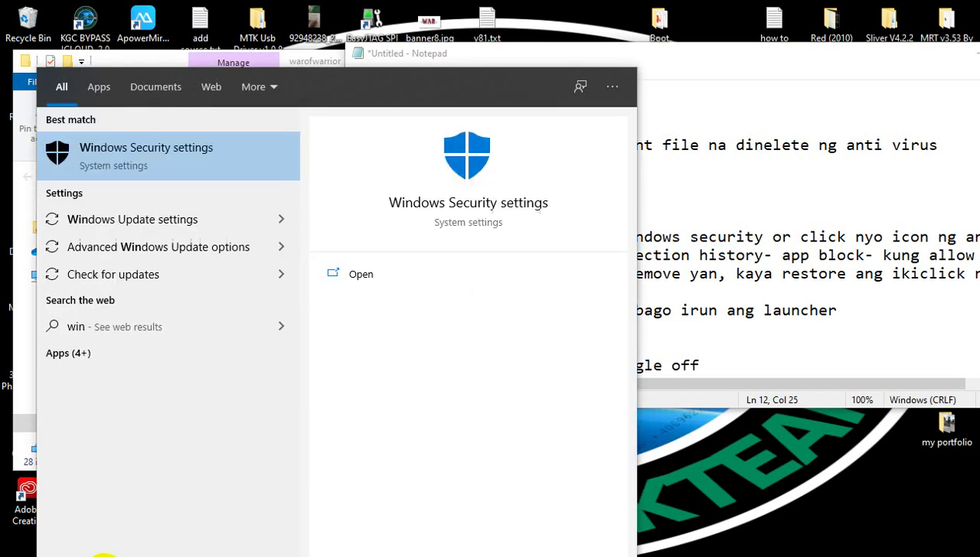
key(Return)
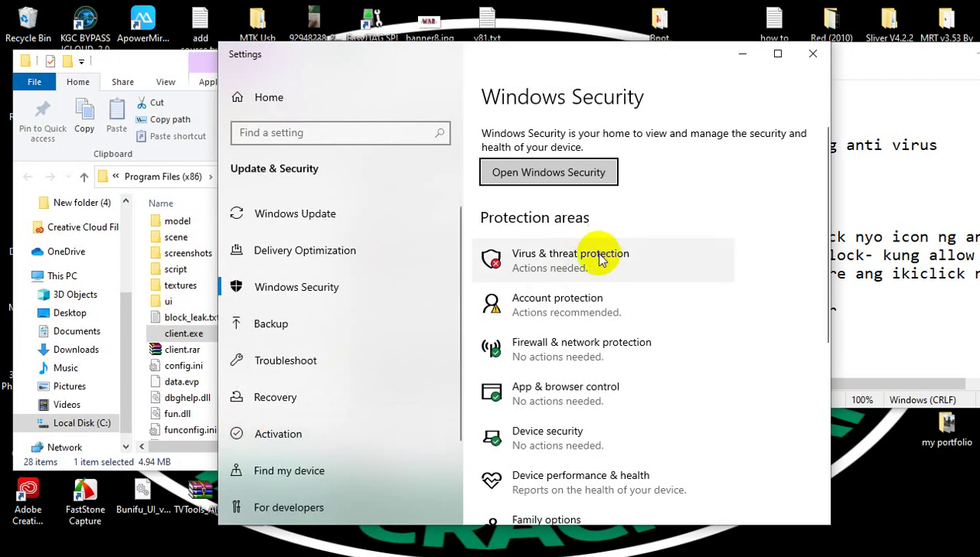
click(552, 251)
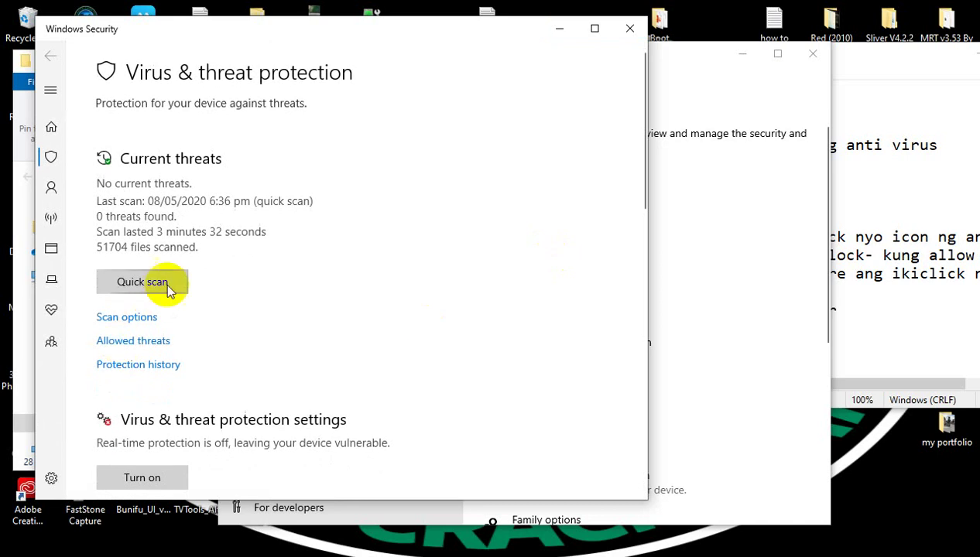
Step: Open the allowed threats list and expand the Vigram.A, Uwasson.A!ml and Wacapew.C!ml entries for review
click(145, 345)
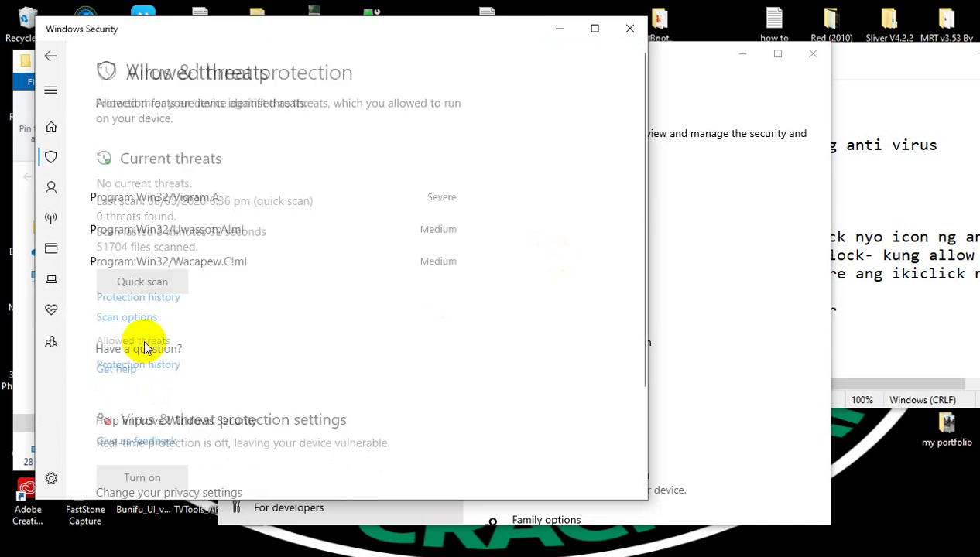
click(436, 206)
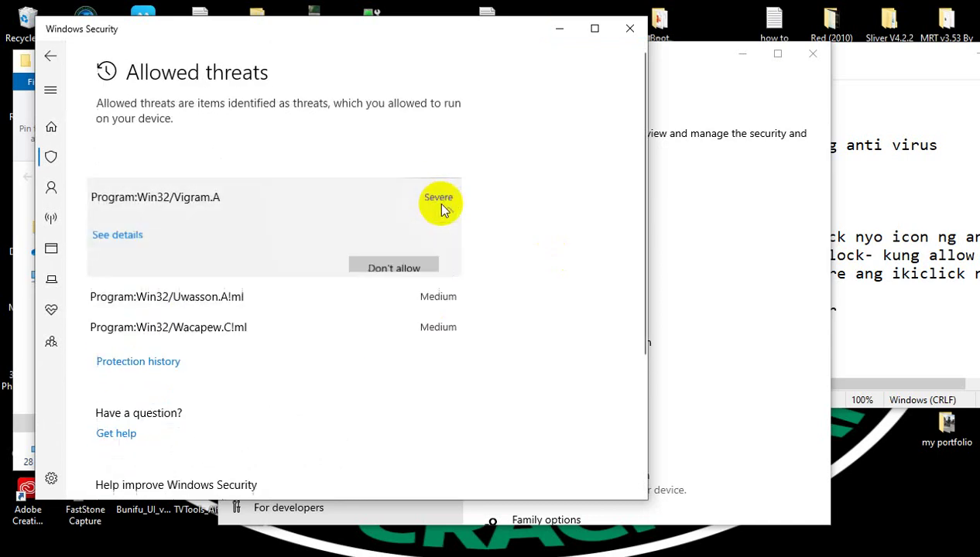
click(455, 332)
scroll(441, 418, down, 3)
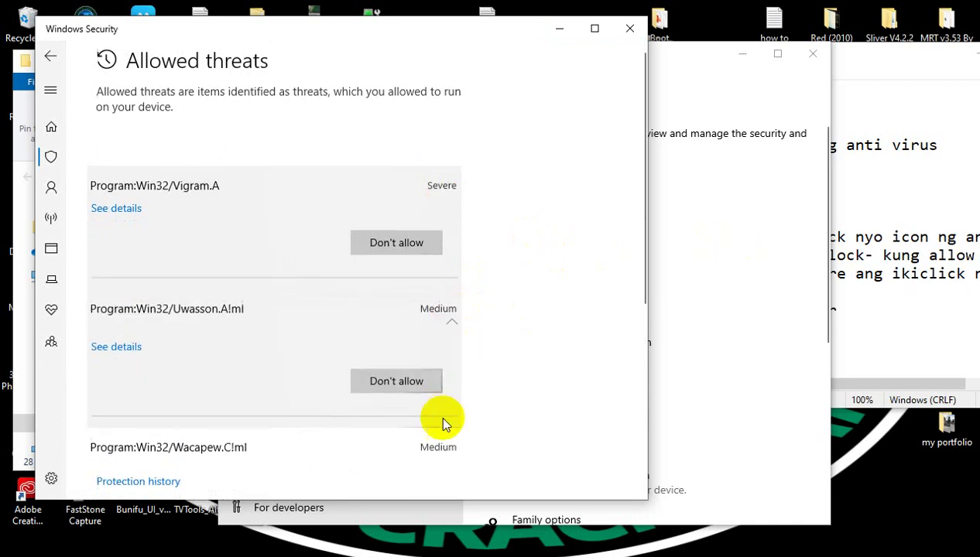
click(448, 314)
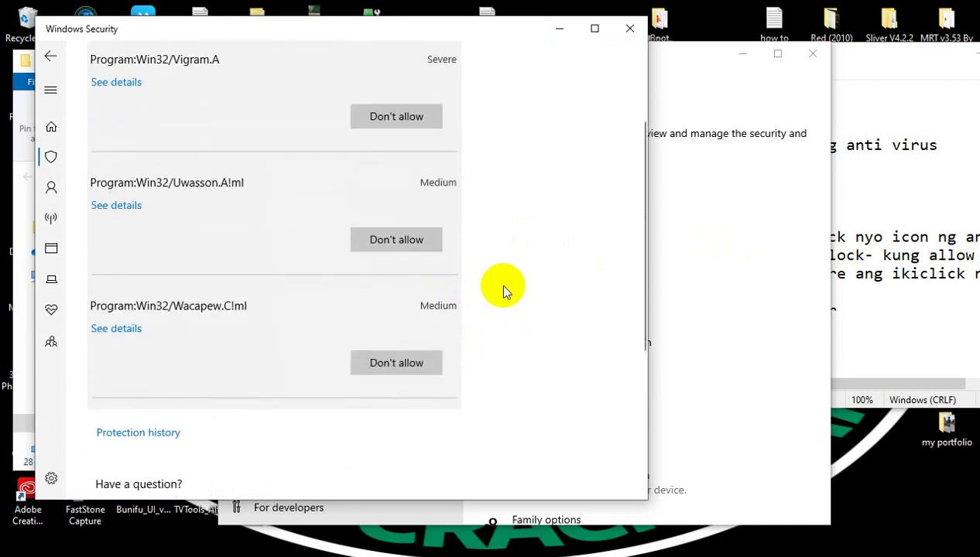
scroll(502, 291, down, 5)
Step: Open the protection history and examine the details of the App blocked entry from 10/05/2020 8:43 am
click(136, 159)
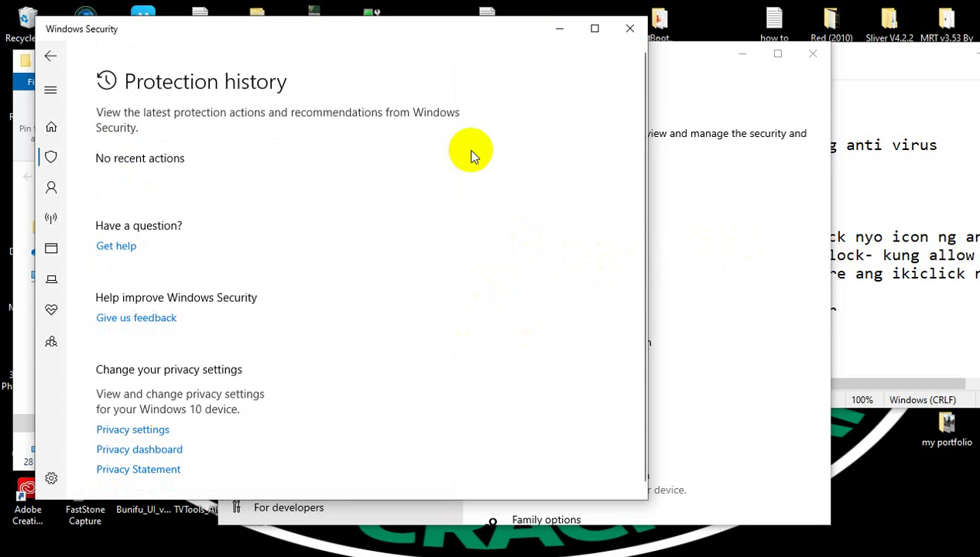
scroll(476, 224, down, 2)
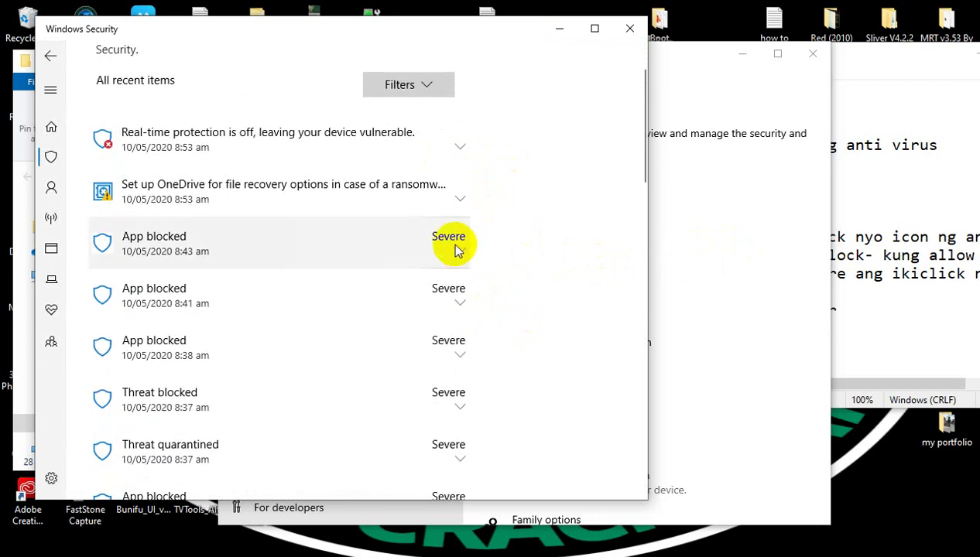
click(457, 246)
click(457, 246)
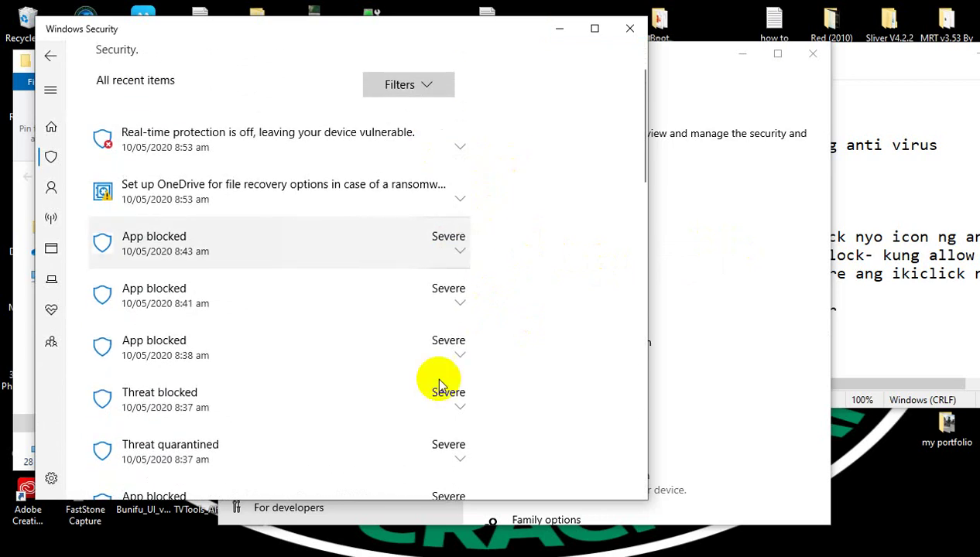
scroll(539, 277, down, 3)
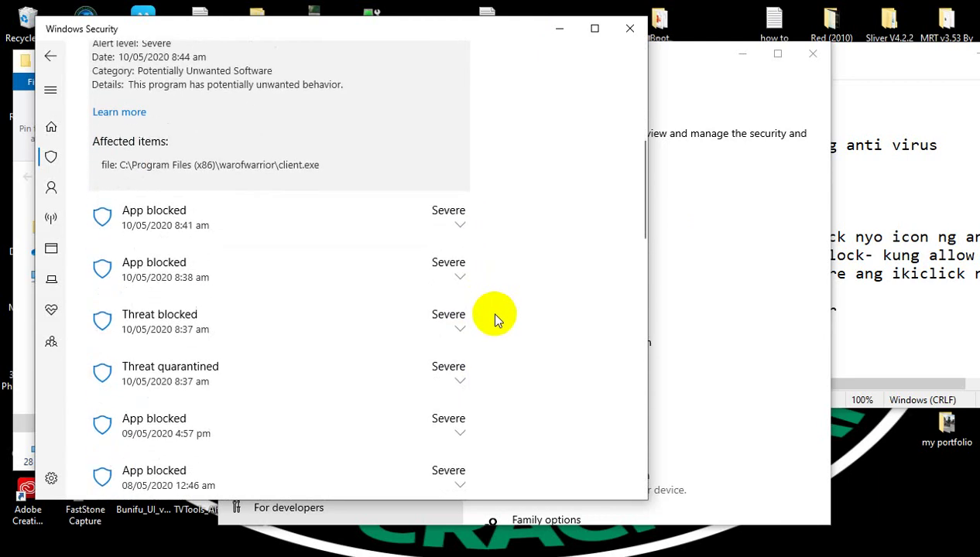
Step: Expand the blocked entries from 10/05/2020 8:41 am and 8:37 am to examine their affected files
click(463, 228)
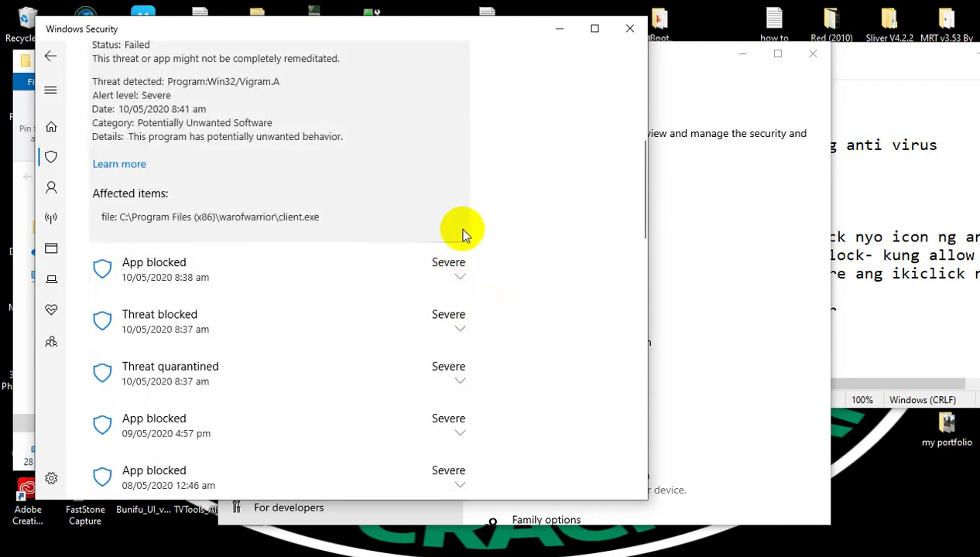
click(456, 273)
click(454, 307)
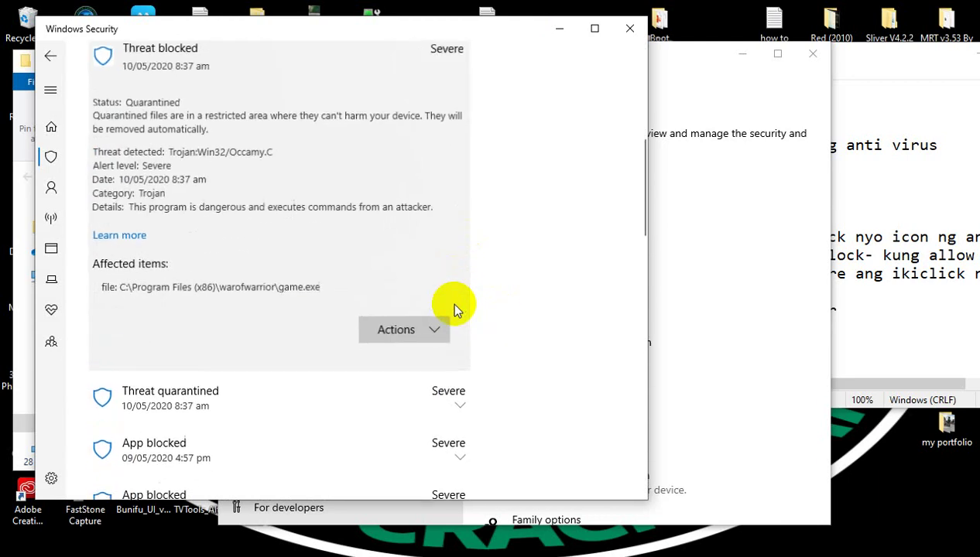
scroll(490, 299, up, 4)
scroll(490, 300, down, 2)
scroll(496, 308, down, 3)
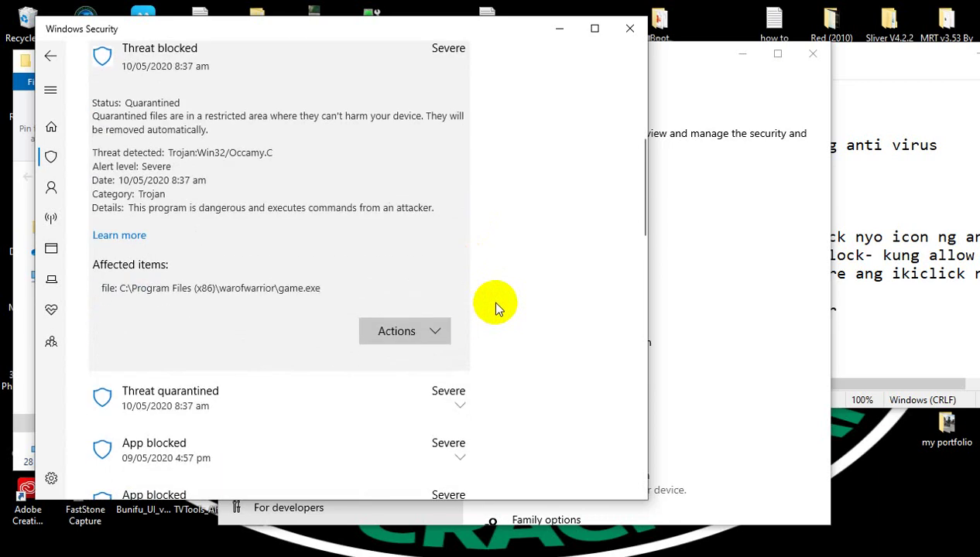
Step: Expand the OneDrive recovery and real-time protection entries in the history, and check the real-time protection entry's available actions
scroll(495, 308, up, 6)
click(457, 265)
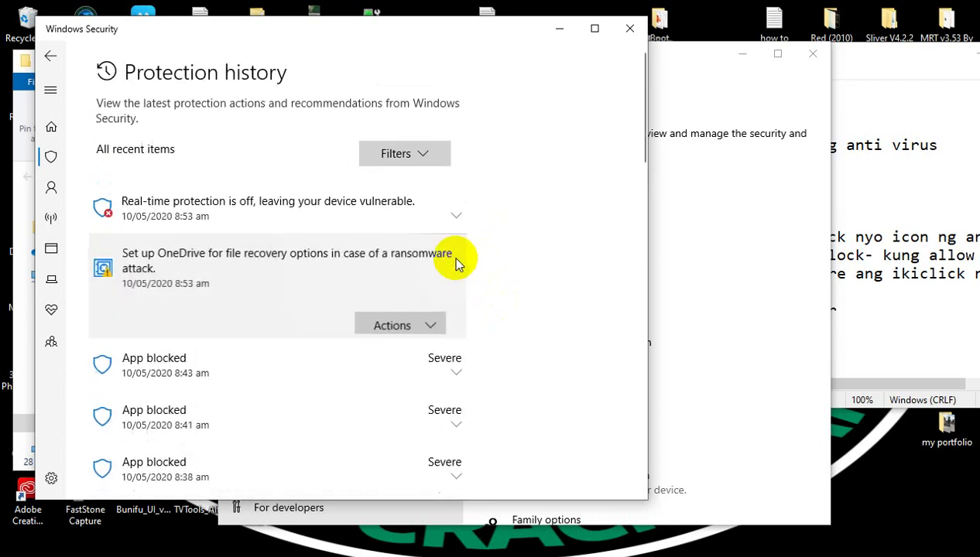
click(457, 221)
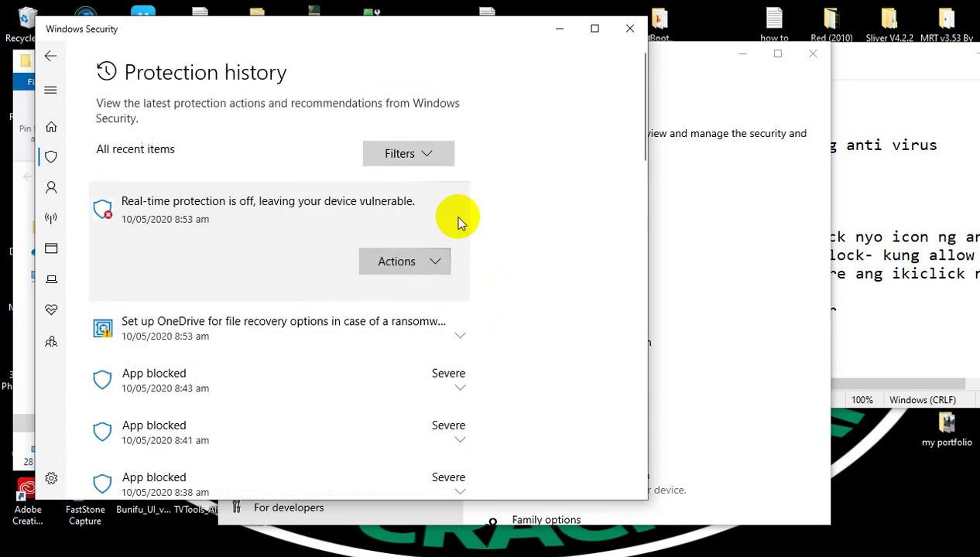
click(439, 261)
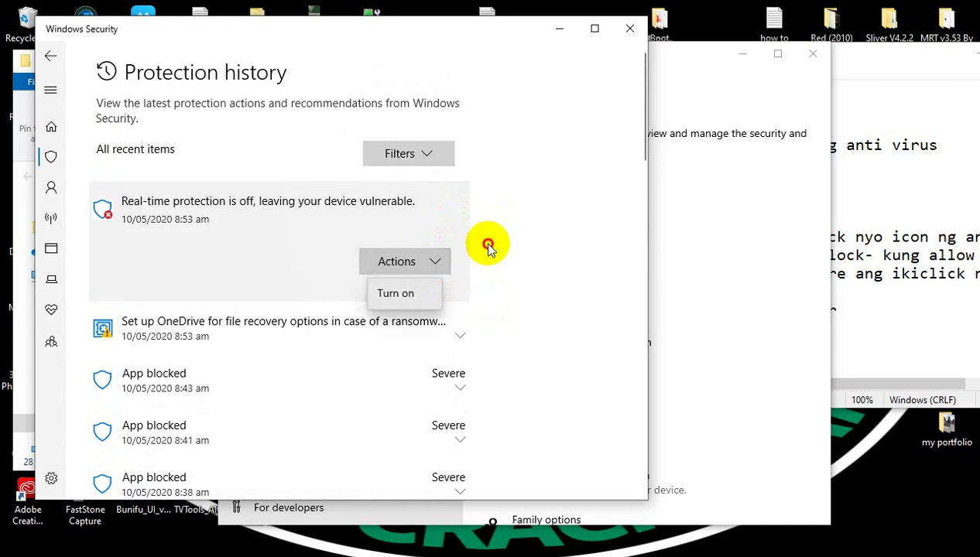
click(482, 241)
Step: Look through the older protection history and examine the affected files of the entries from 05/05/2020 6:41 pm and 04/05/2020 6:55 pm
scroll(540, 267, down, 10)
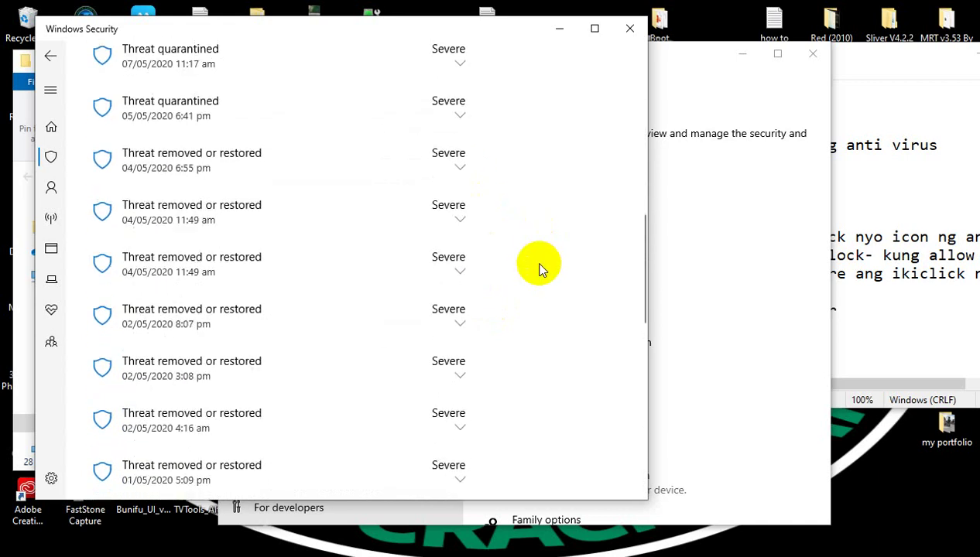
scroll(540, 267, down, 2)
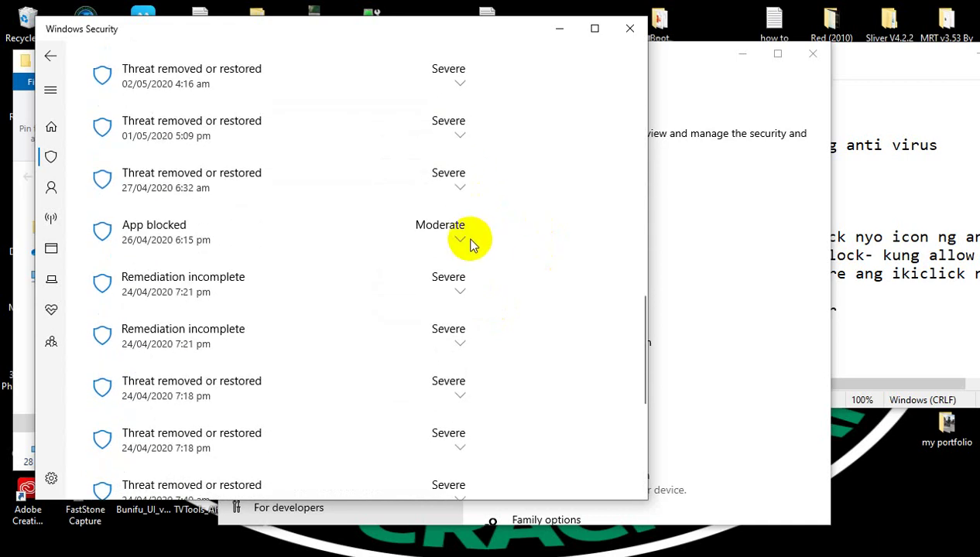
scroll(468, 241, up, 2)
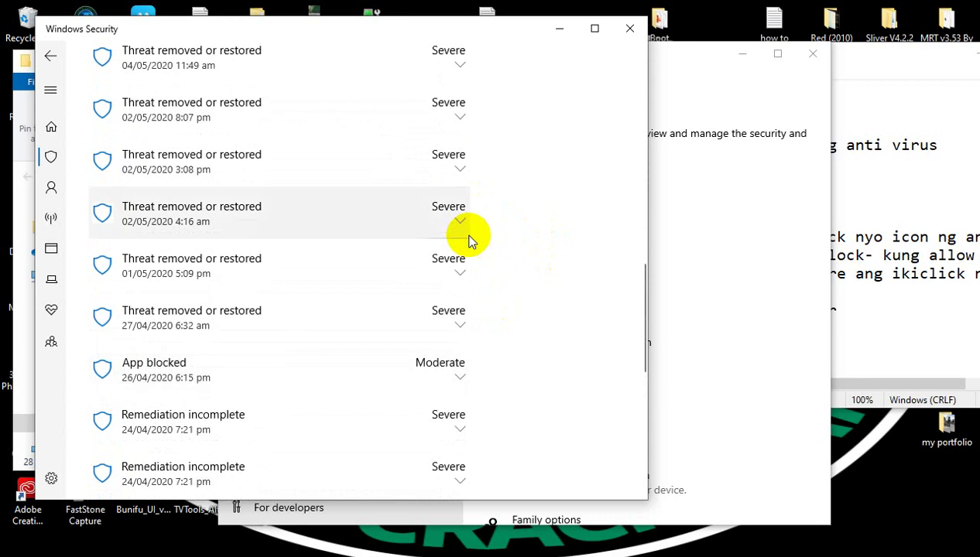
scroll(468, 242, up, 5)
scroll(468, 241, up, 2)
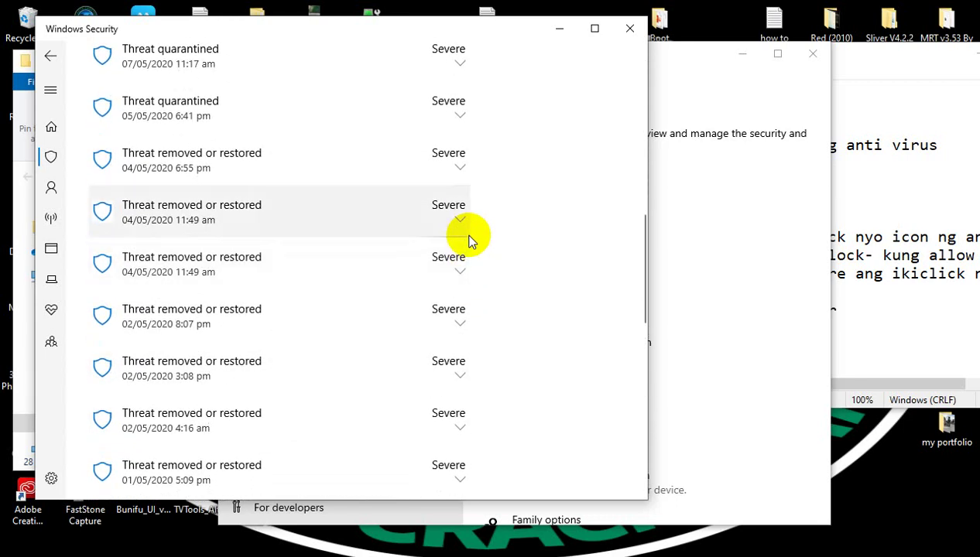
click(431, 115)
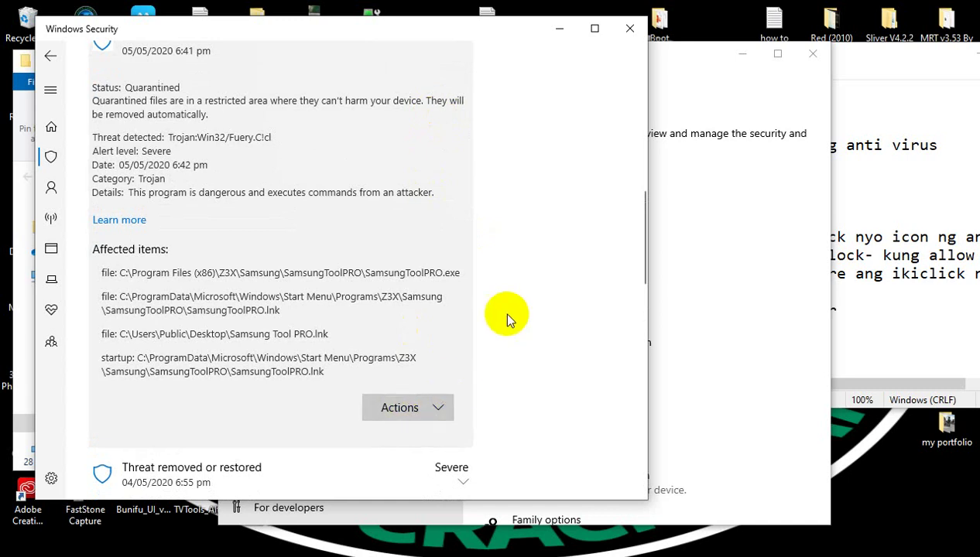
scroll(507, 315, down, 5)
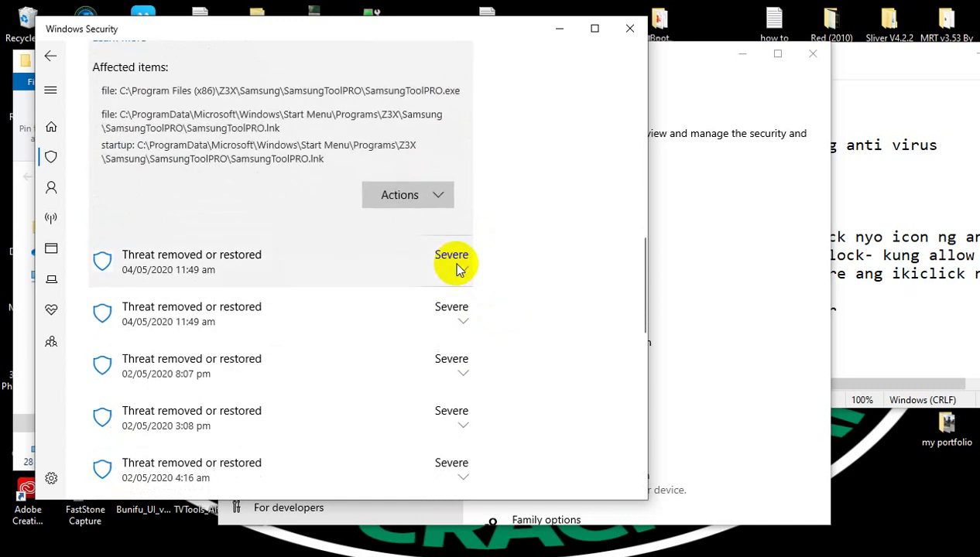
scroll(487, 271, up, 2)
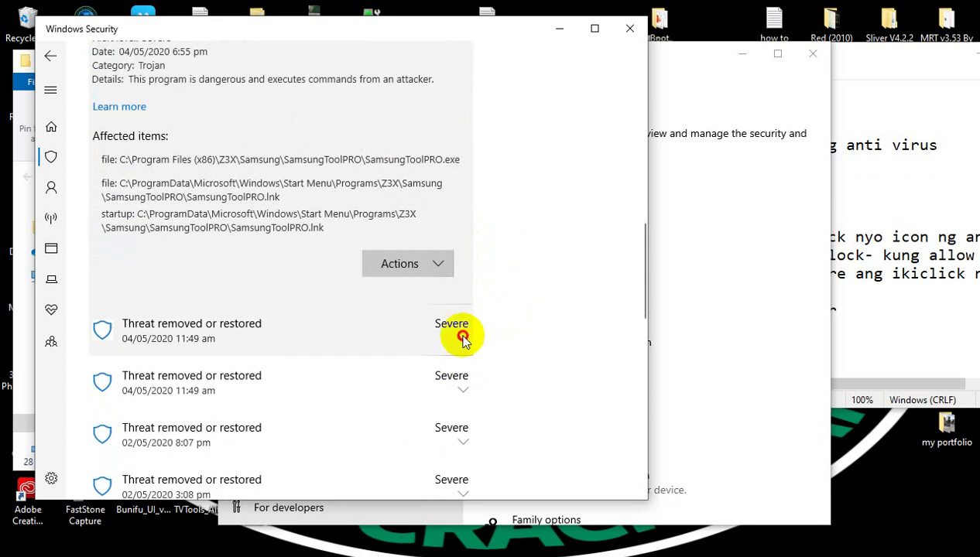
Step: Expand both Threat removed or restored entries from 04/05/2020 11:49 am to examine their affected files
click(463, 339)
scroll(464, 284, down, 2)
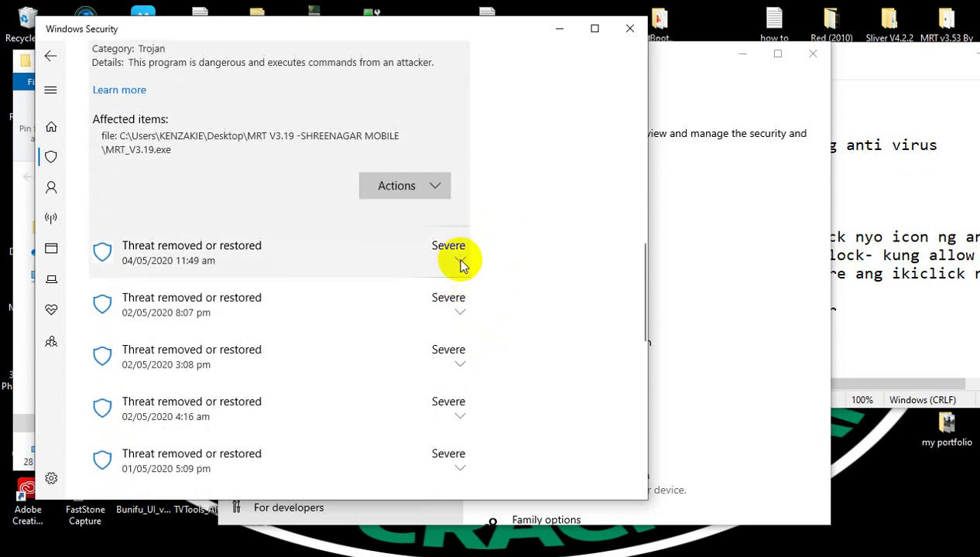
click(458, 267)
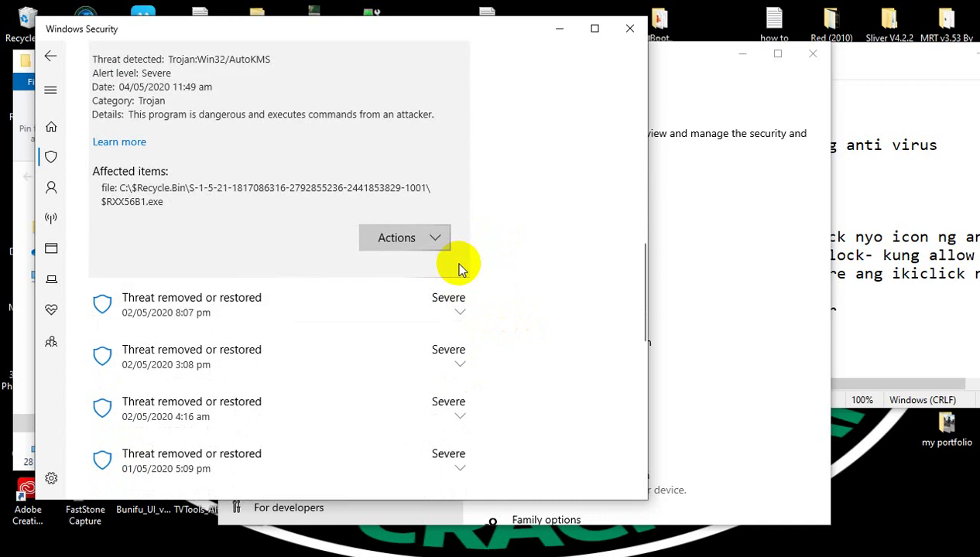
Step: Expand the three entries from 02/05/2020 at 8:07 pm, 3:08 pm and 4:16 am to examine their affected files
scroll(466, 271, down, 2)
click(465, 260)
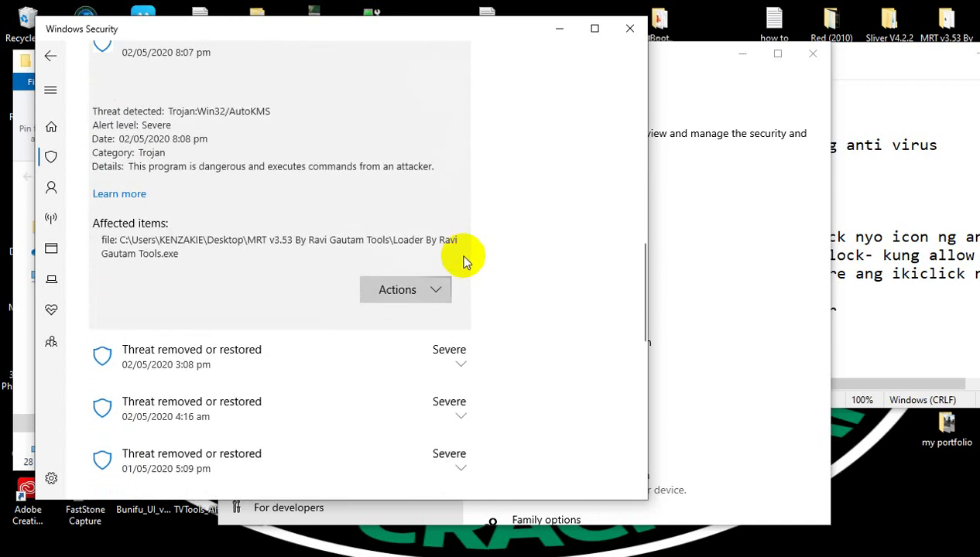
scroll(463, 260, down, 4)
click(460, 157)
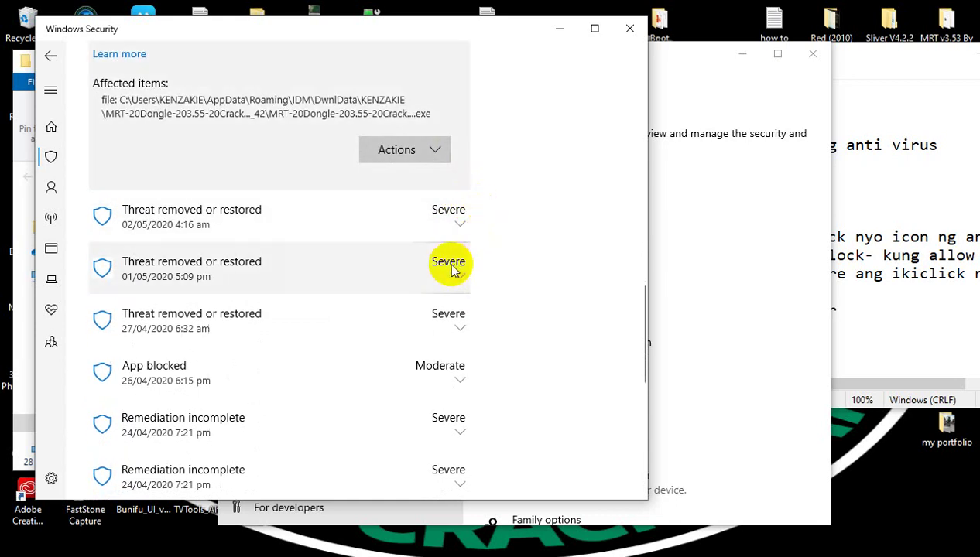
click(461, 229)
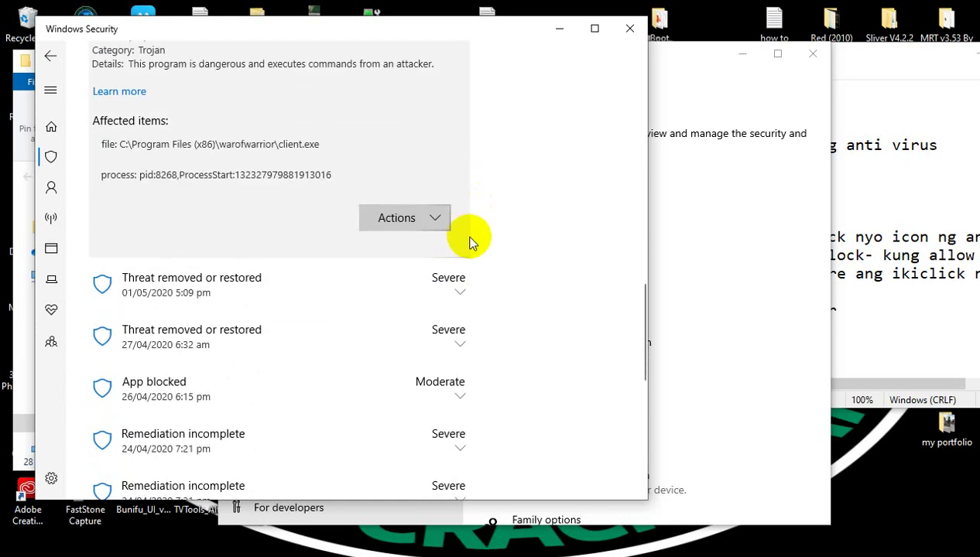
Step: Allow the threat for warofwarrior\game.exe in the Threat removed or restored entry from 01/05/2020 5:09 pm
click(459, 298)
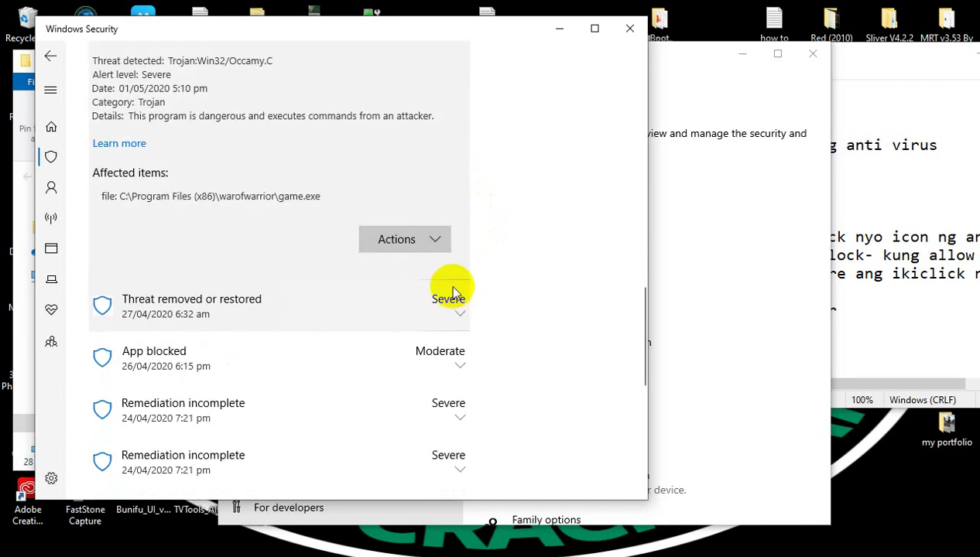
click(437, 239)
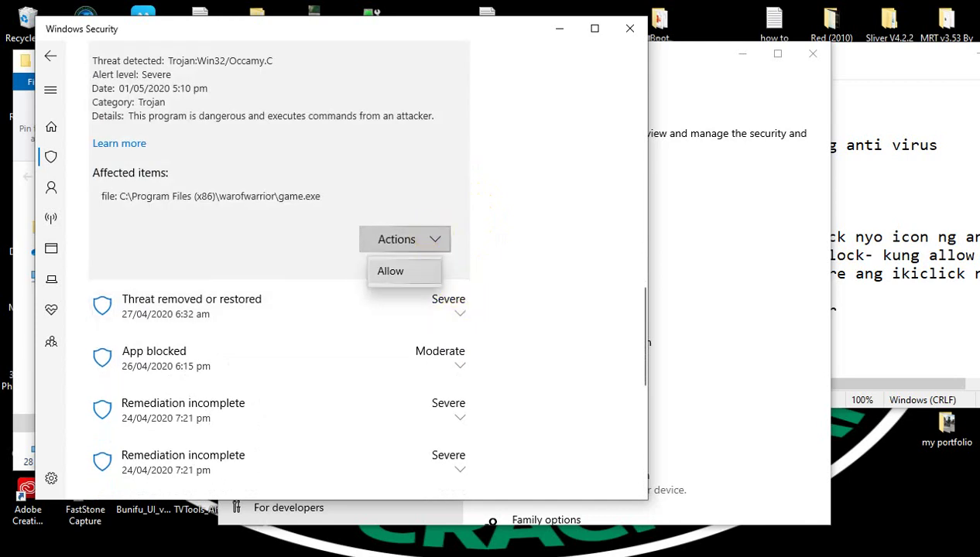
click(396, 271)
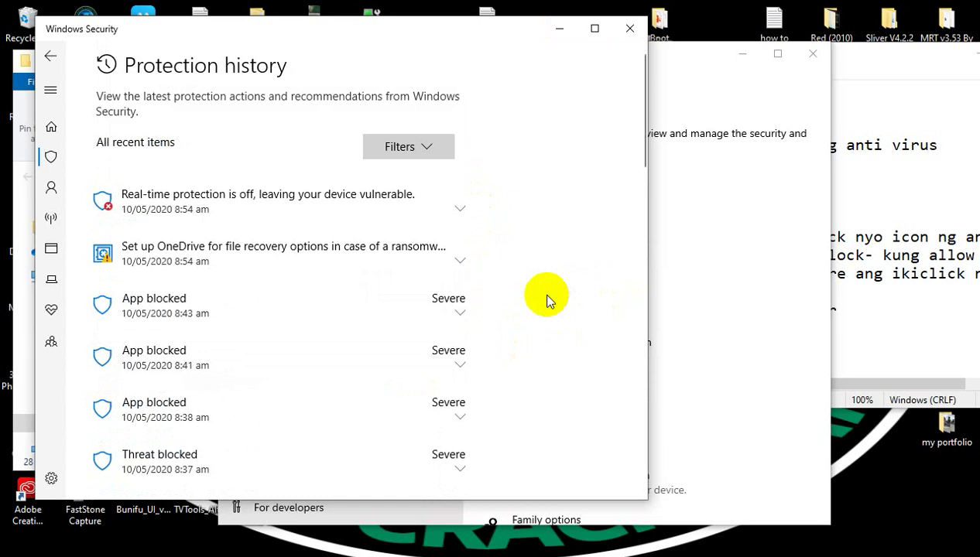
Step: Expand the history entries from 02/05/2020 8:07 pm and 24/04/2020 7:49 am to examine their affected files
scroll(546, 300, down, 10)
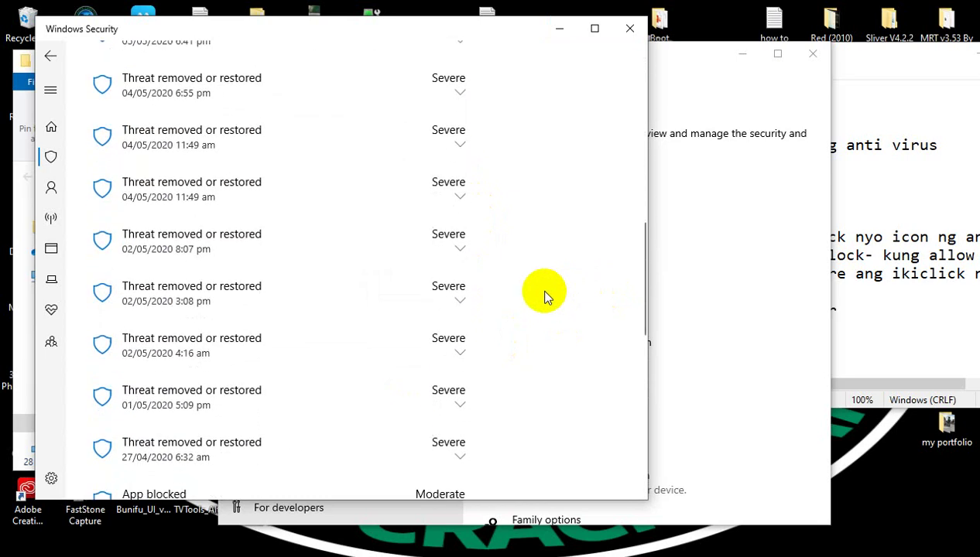
click(456, 238)
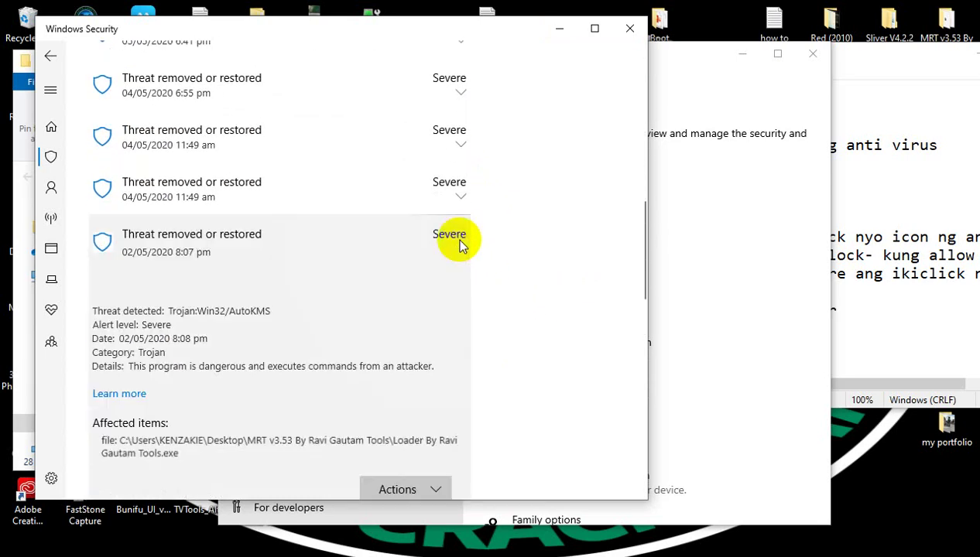
scroll(458, 260, down, 4)
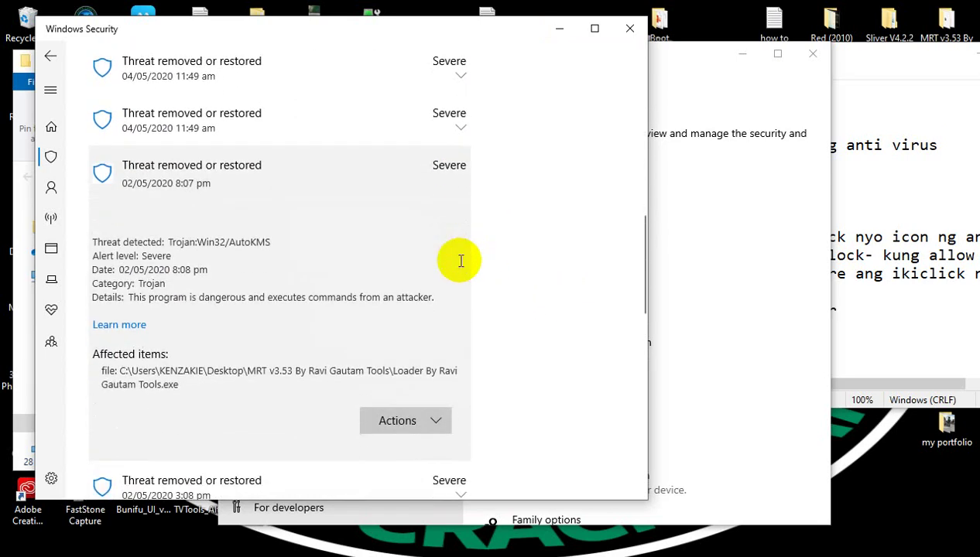
scroll(462, 279, down, 10)
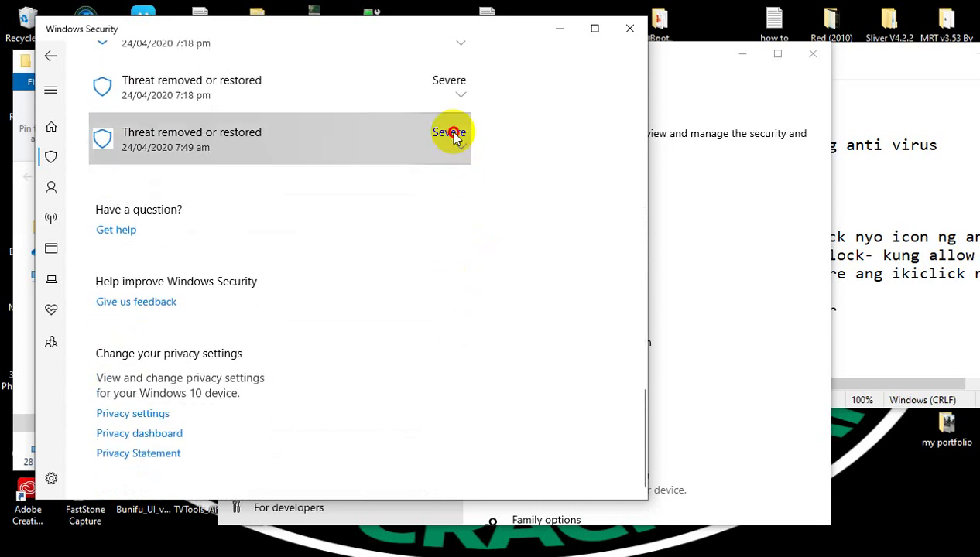
click(455, 135)
scroll(399, 329, down, 4)
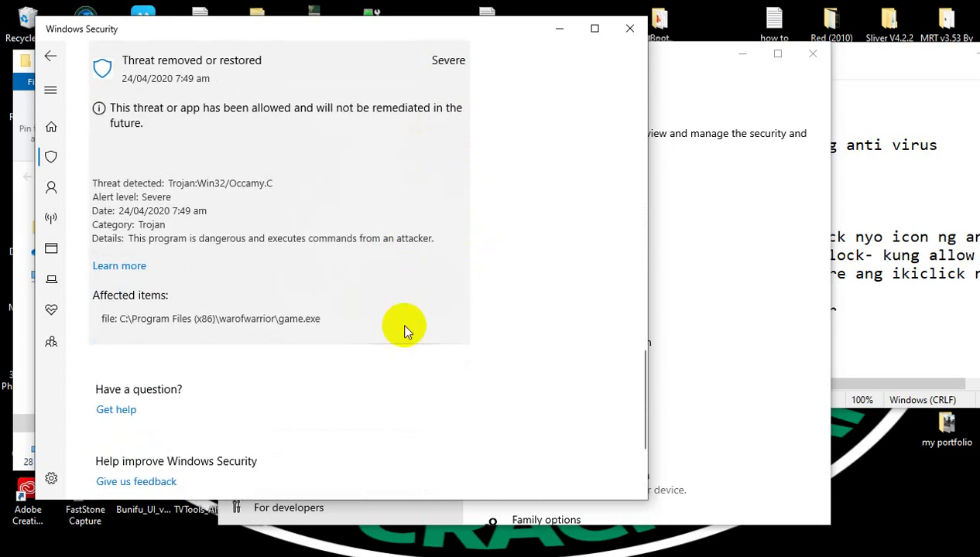
Step: Examine the affected items of both Threat removed or restored entries from 24/04/2020 7:18 pm
scroll(432, 311, up, 7)
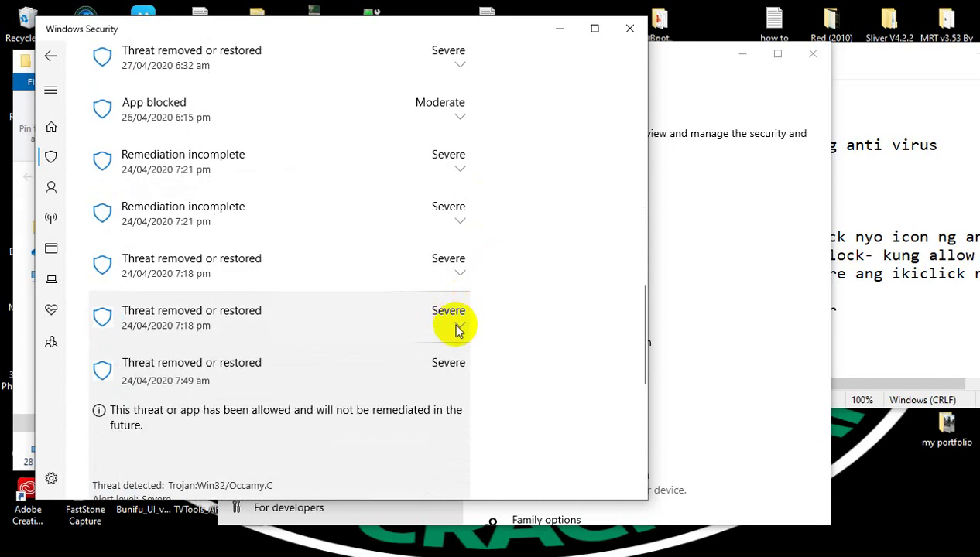
click(455, 328)
scroll(455, 328, down, 5)
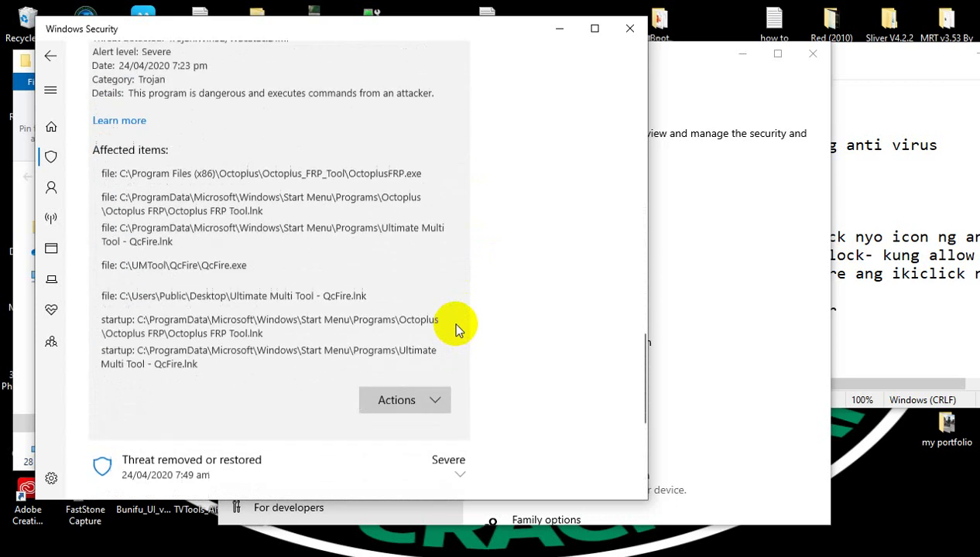
scroll(455, 328, up, 4)
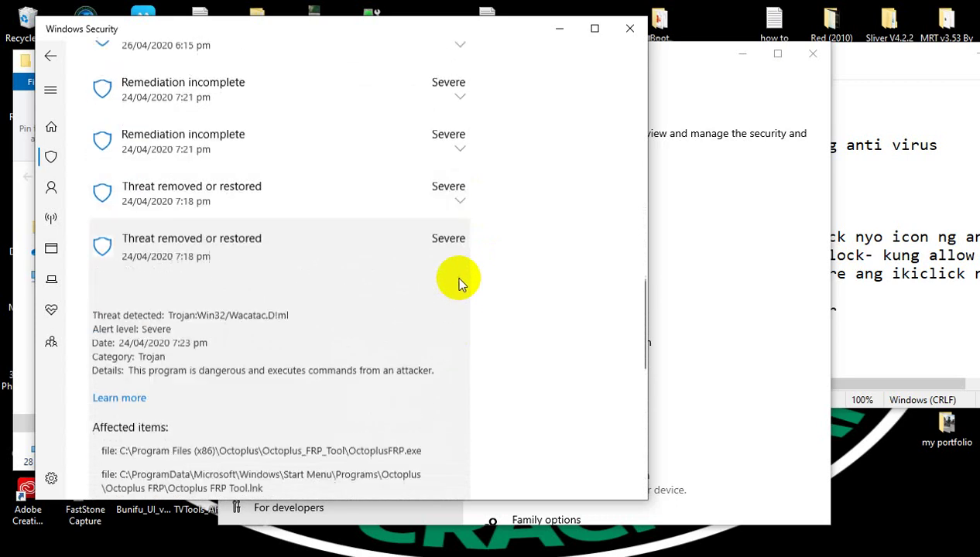
click(460, 204)
scroll(453, 240, down, 3)
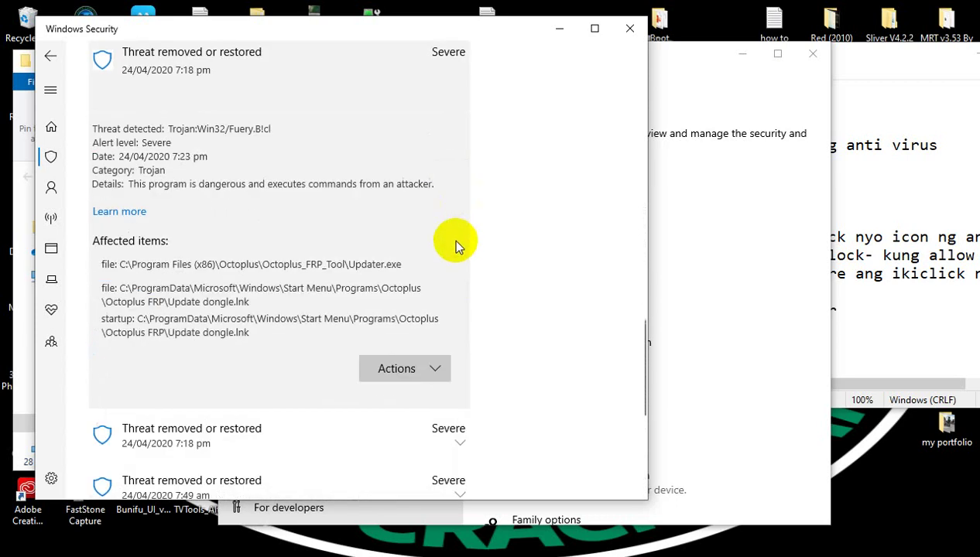
Step: Examine the affected items of both Remediation incomplete entries from 24/04/2020 7:21 pm
scroll(453, 240, up, 3)
click(455, 147)
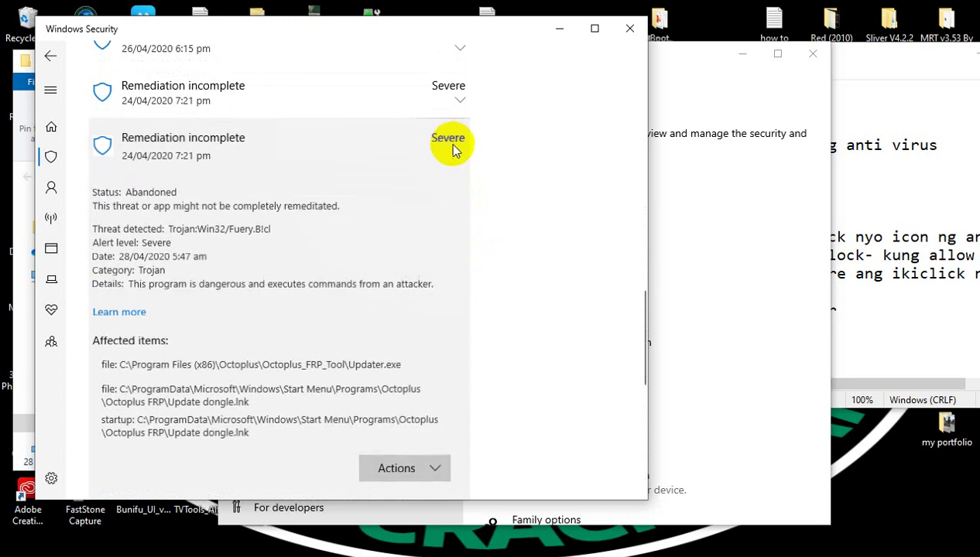
scroll(459, 207, down, 2)
scroll(459, 206, up, 3)
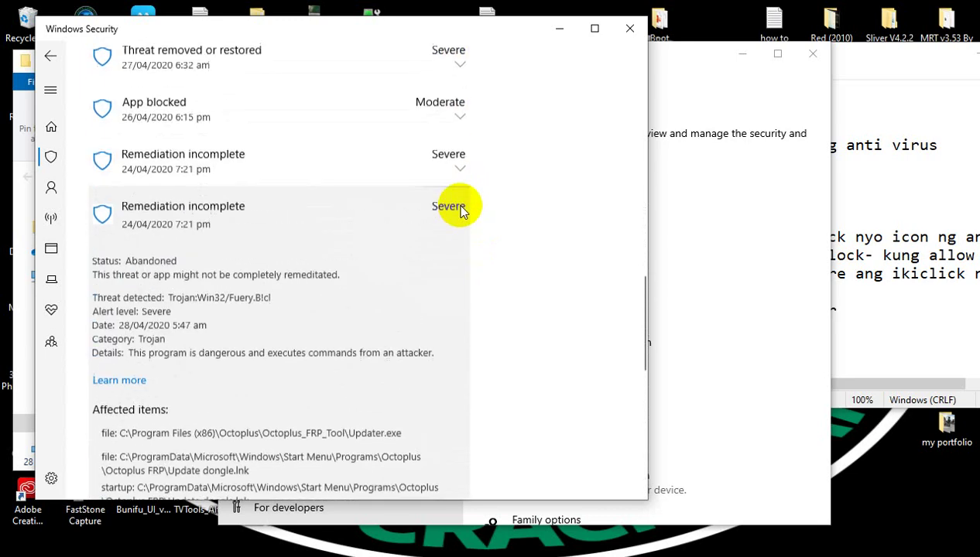
click(459, 158)
scroll(458, 163, down, 2)
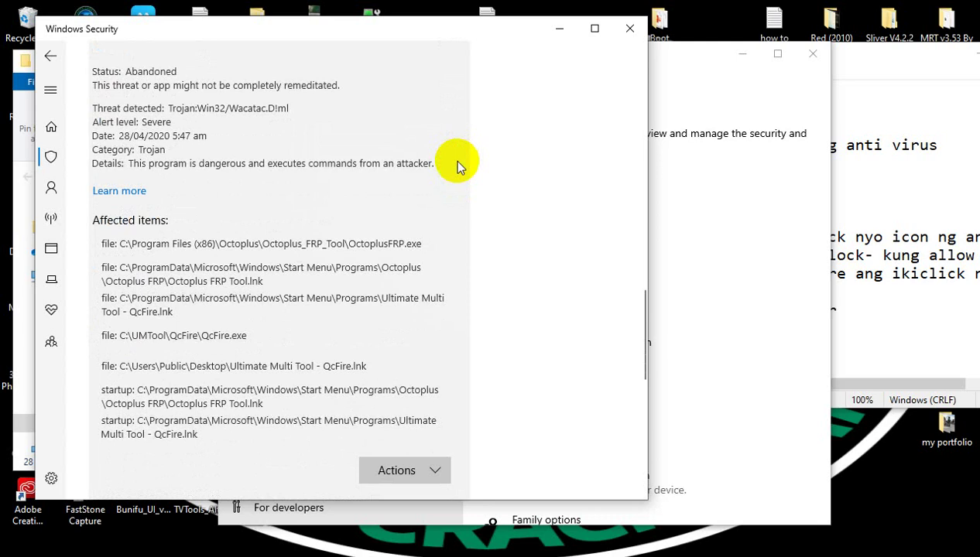
Step: Expand the App blocked entry from 26/04/2020 6:15 pm and the threat entry from 27/04/2020 6:32 am to examine their details
scroll(457, 169, up, 3)
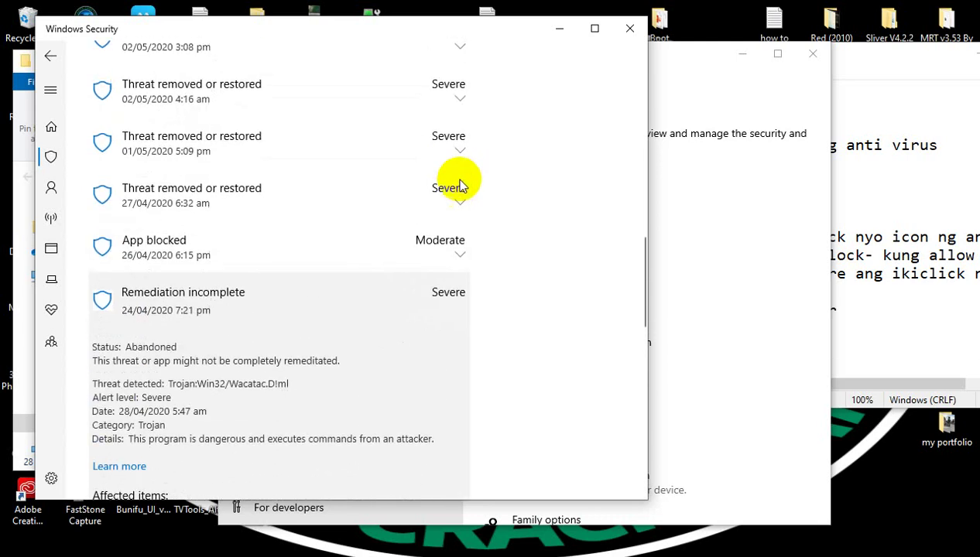
click(448, 246)
scroll(448, 246, down, 2)
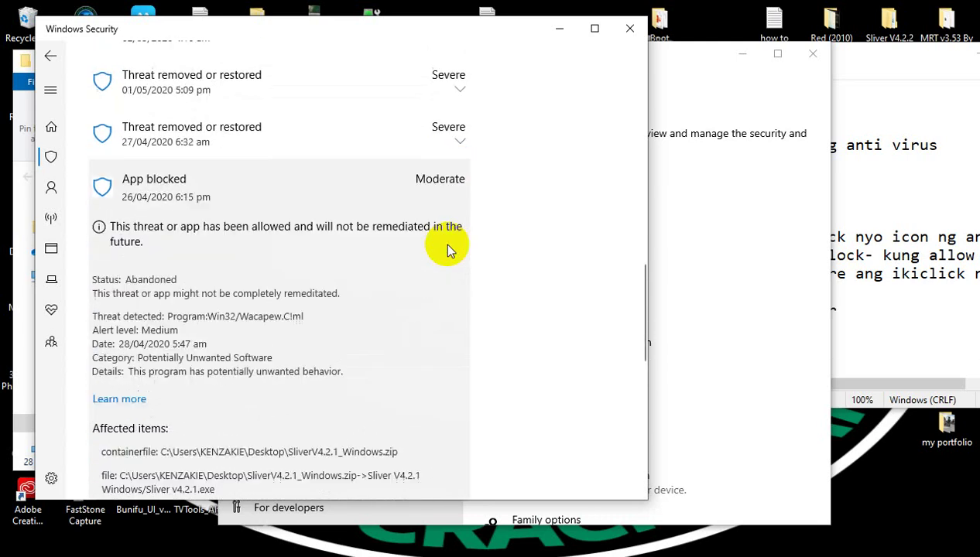
scroll(448, 249, up, 2)
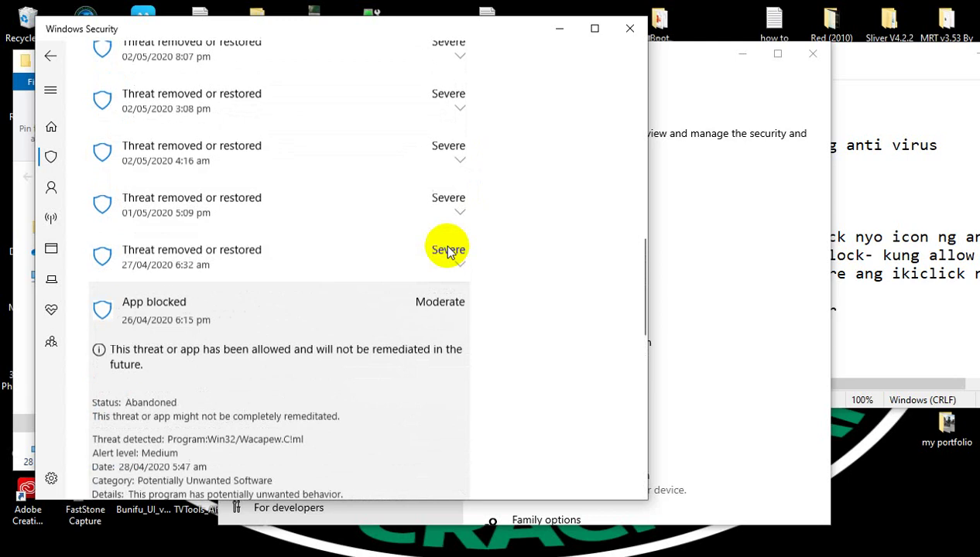
click(448, 259)
scroll(449, 262, down, 2)
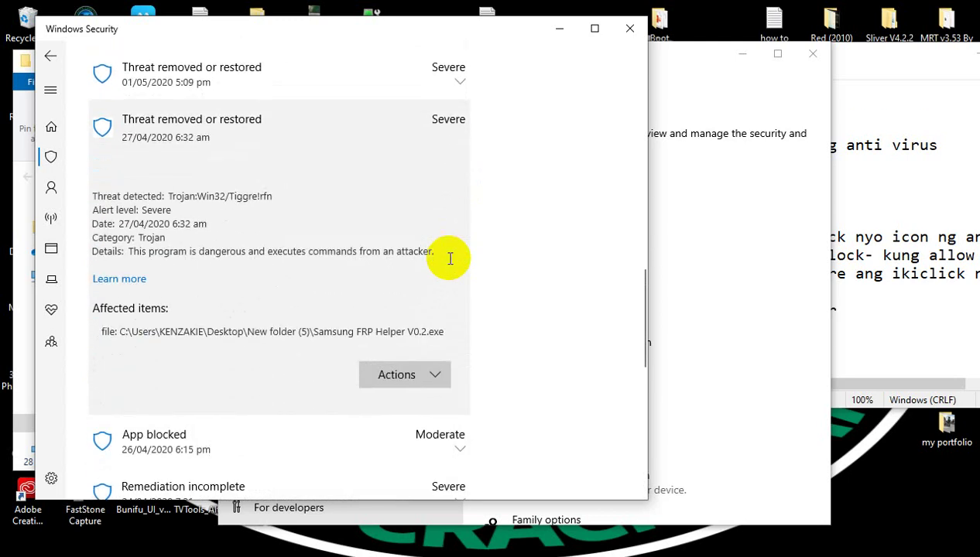
Step: Recheck the status of the game.exe entry from 01/05/2020 5:09 pm, and switch to the warofwarrior folder in File Explorer
scroll(449, 262, up, 3)
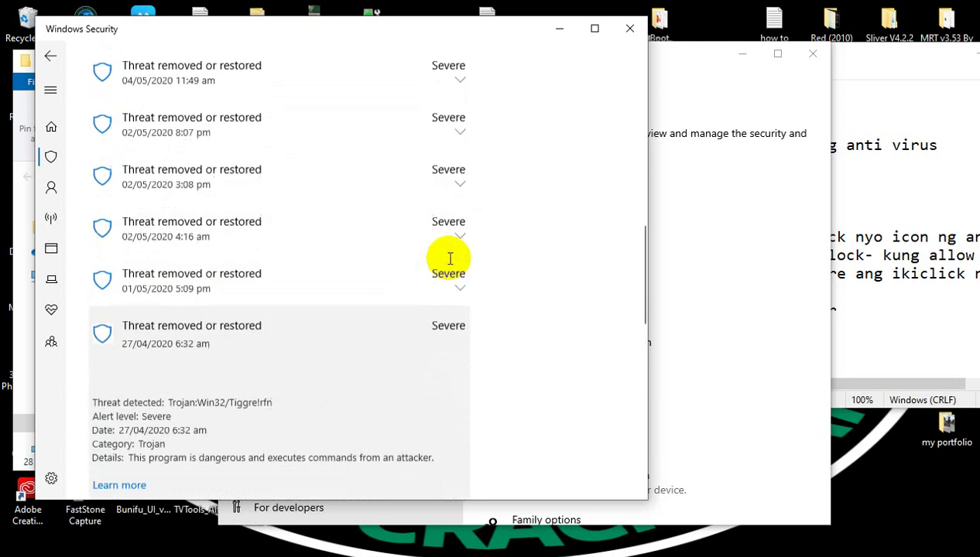
click(456, 260)
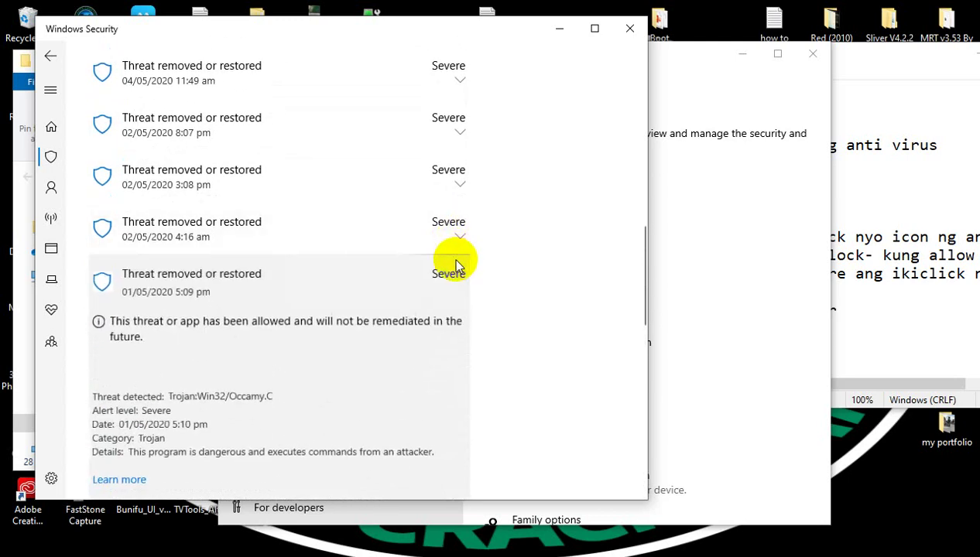
scroll(457, 261, down, 2)
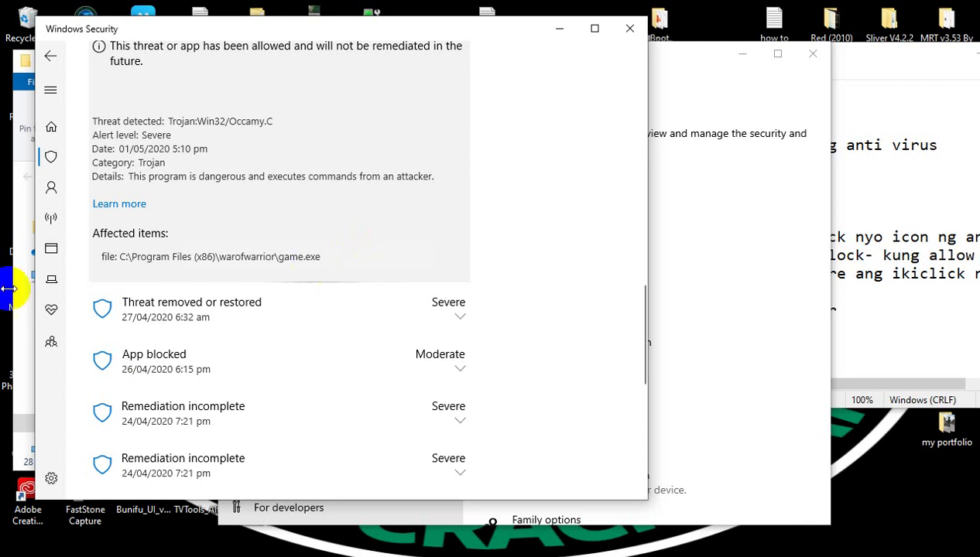
click(20, 62)
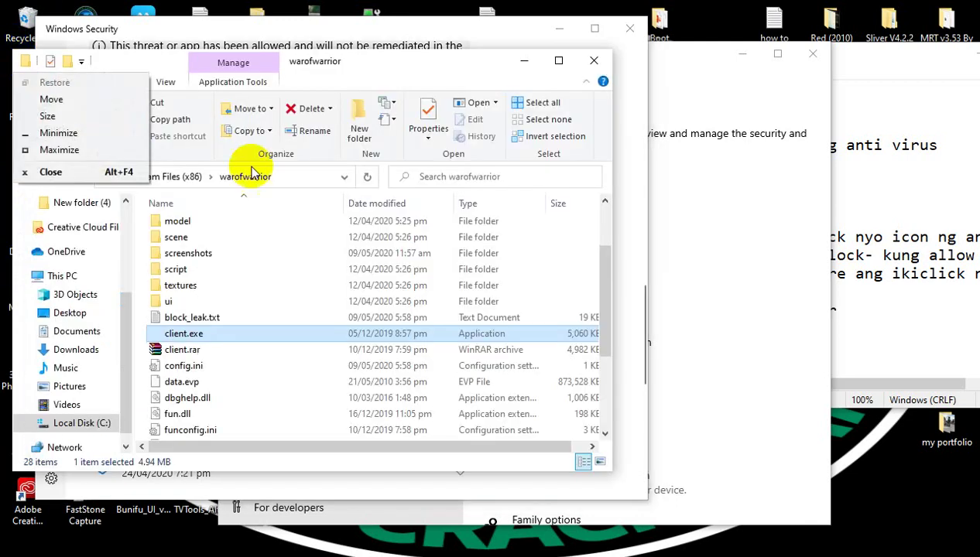
Step: Refresh the warofwarrior folder and look through its files for game.exe
click(277, 335)
scroll(277, 334, down, 3)
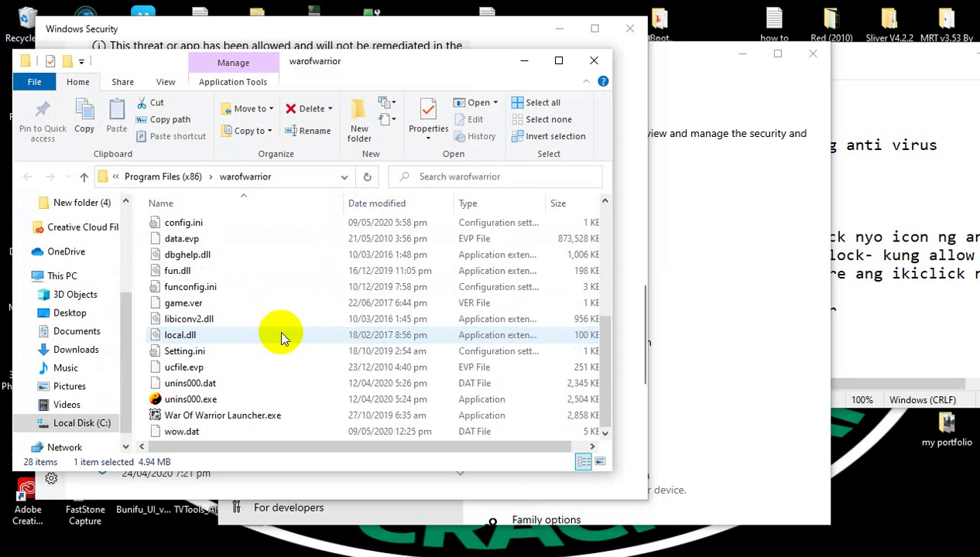
right_click(143, 267)
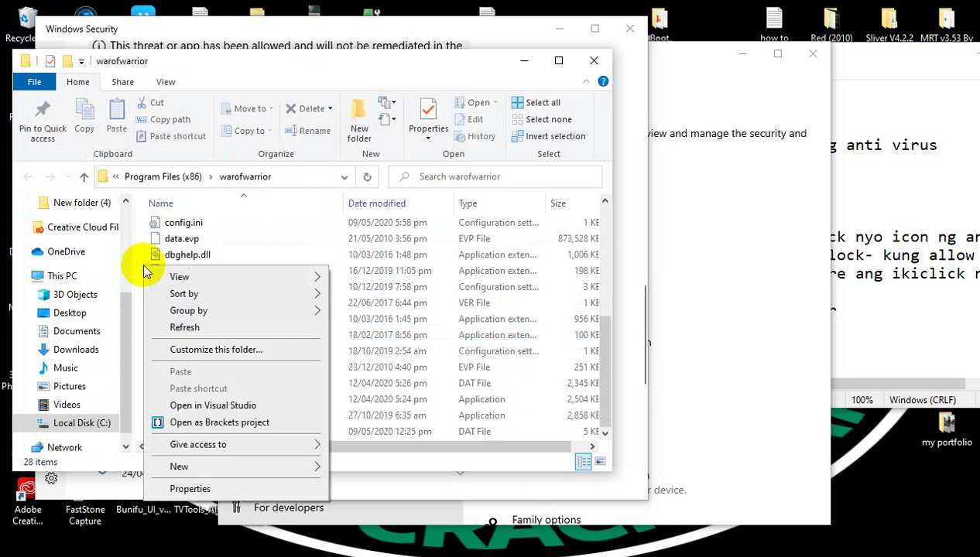
click(197, 327)
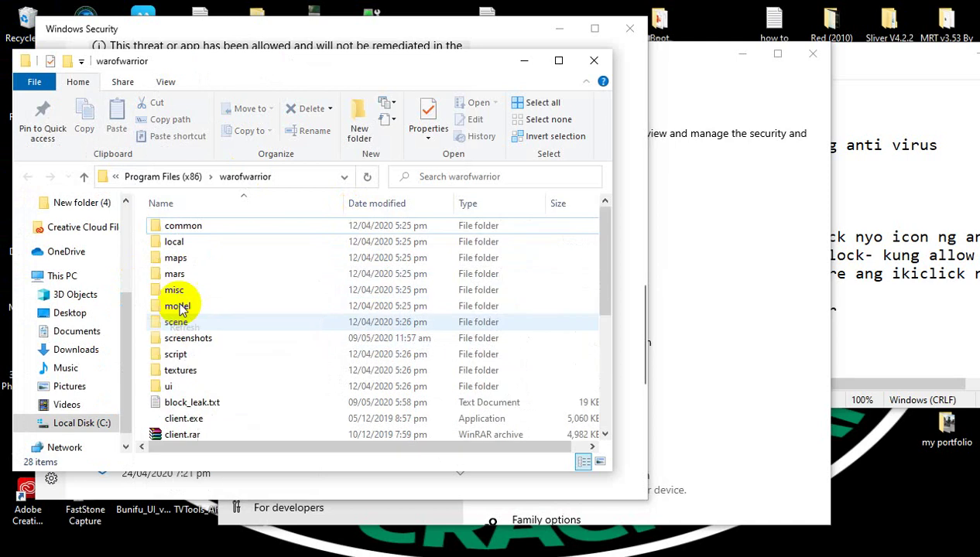
scroll(203, 302, down, 4)
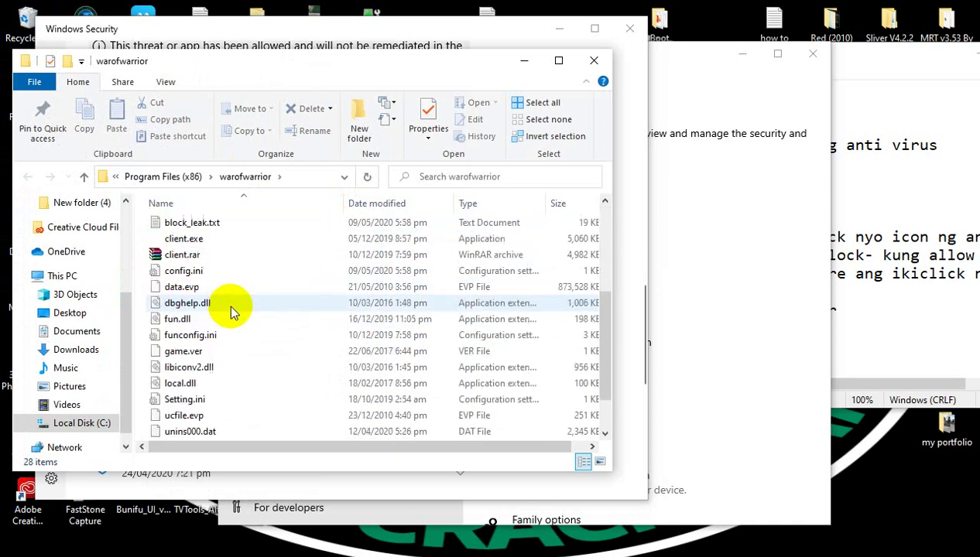
scroll(232, 310, down, 1)
right_click(142, 269)
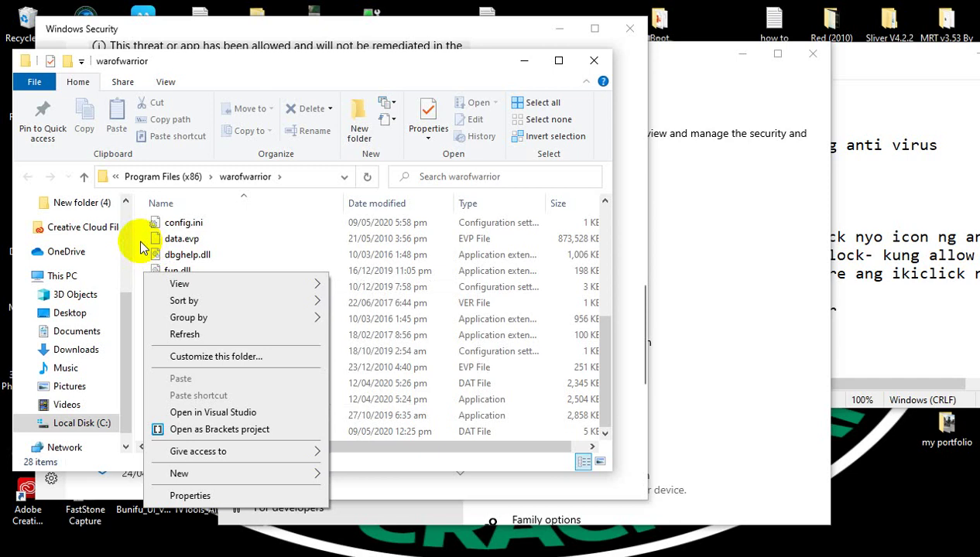
click(142, 246)
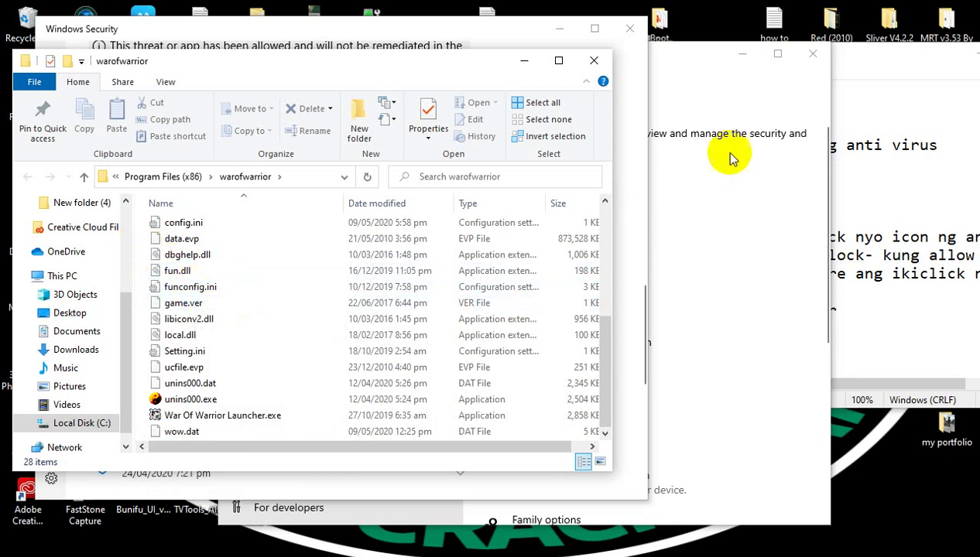
Step: Reopen the protection history under Virus & threat protection and filter it by Quarantined Items
click(639, 219)
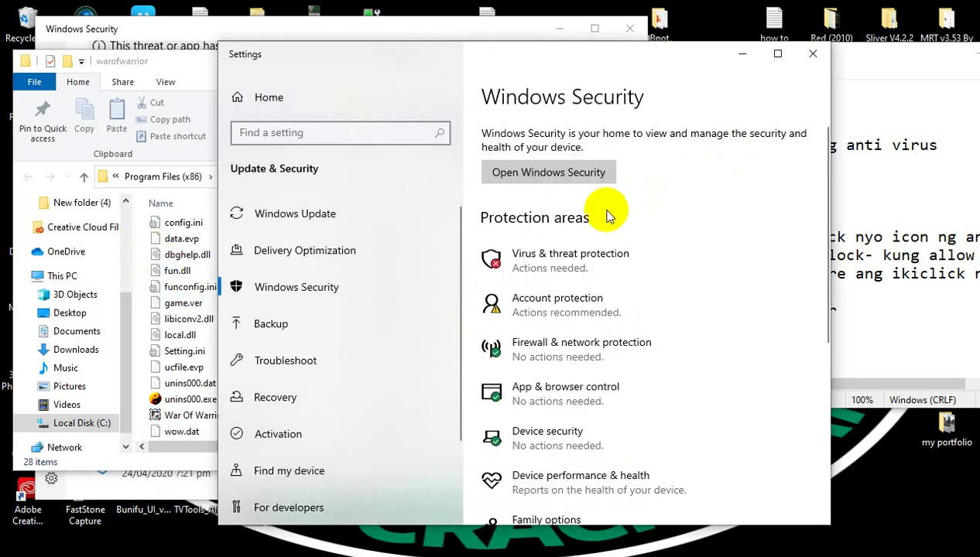
click(542, 267)
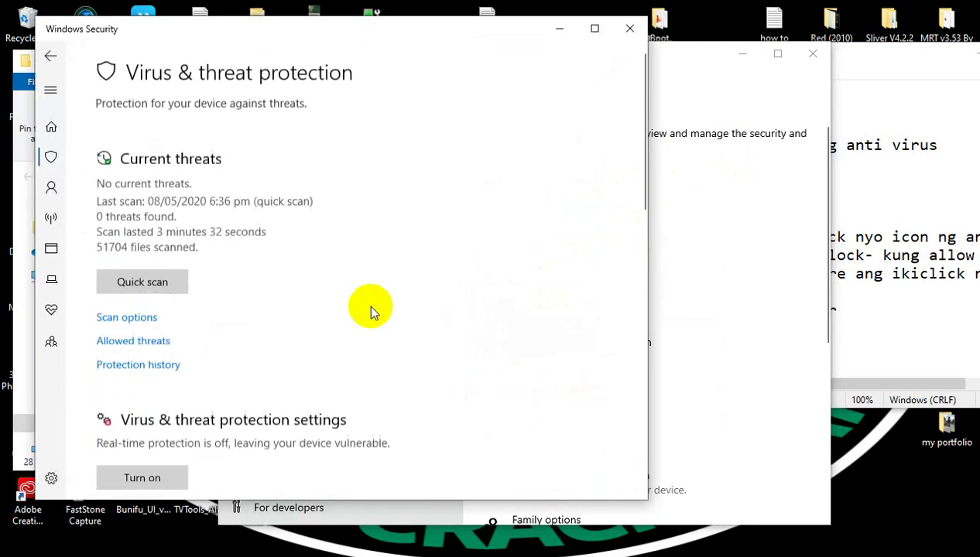
click(155, 366)
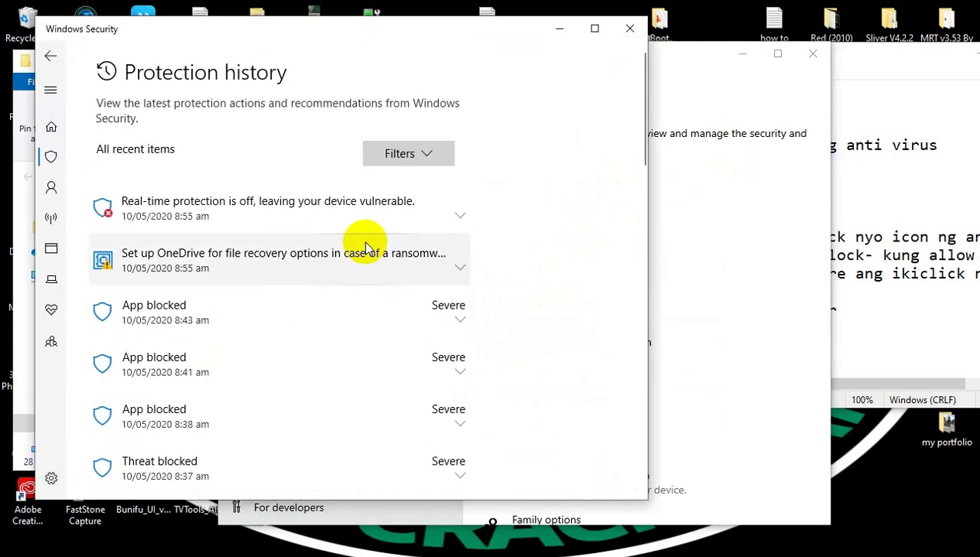
click(431, 154)
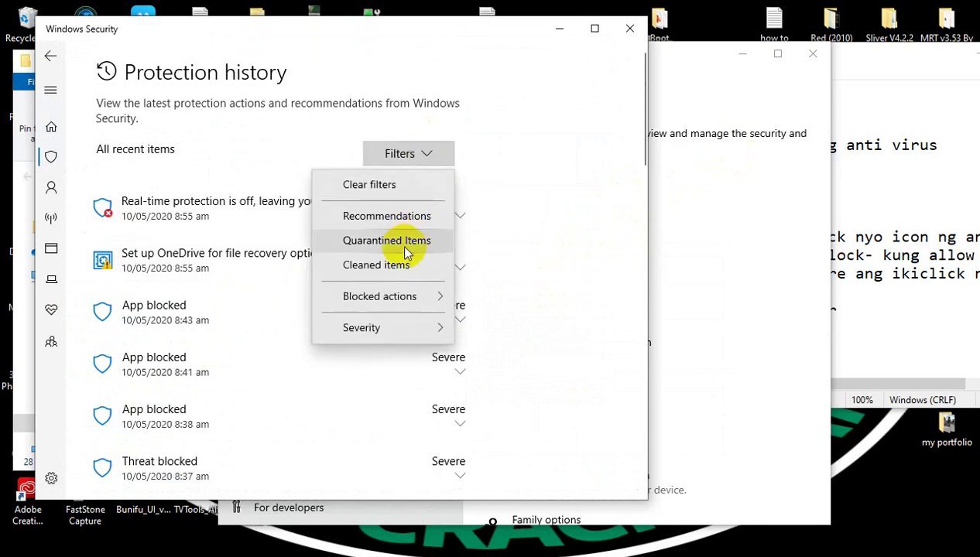
mouse_move(411, 337)
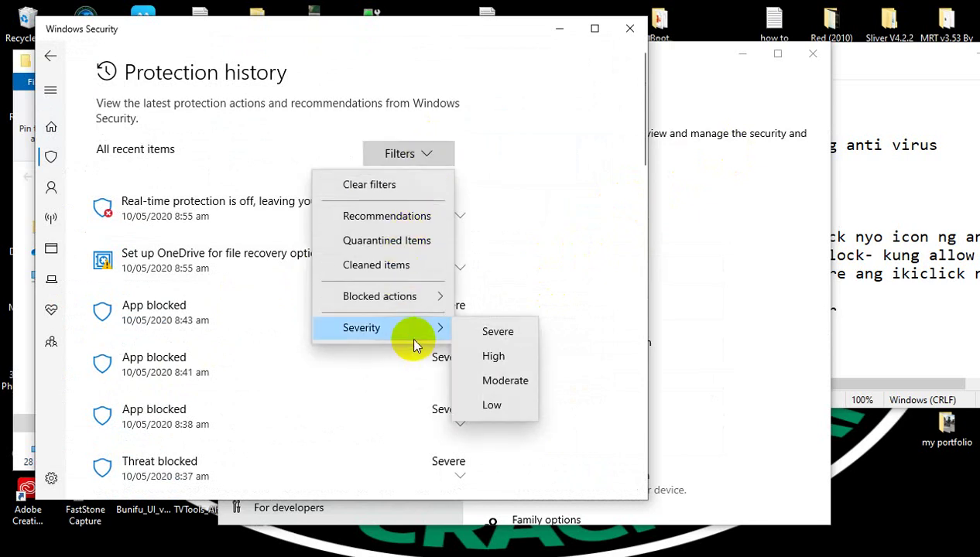
click(413, 238)
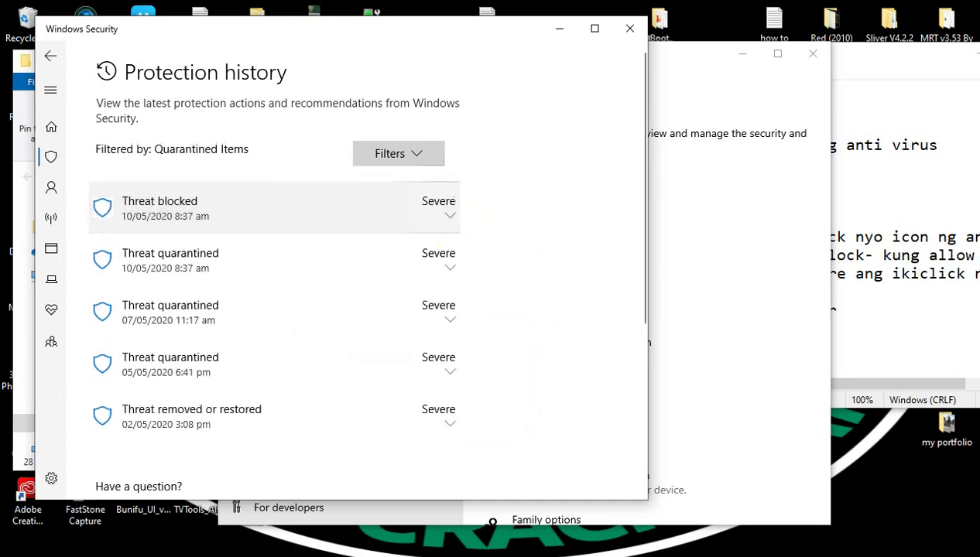
Step: Examine the status, detected threat and affected items of the Threat blocked entry from 10/05/2020 8:37 am
click(433, 209)
scroll(348, 314, down, 3)
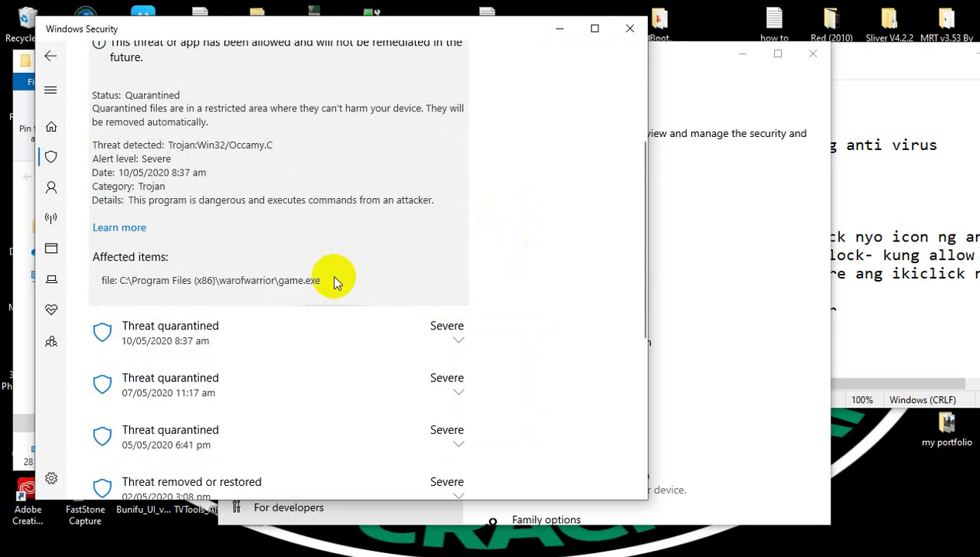
scroll(334, 283, up, 2)
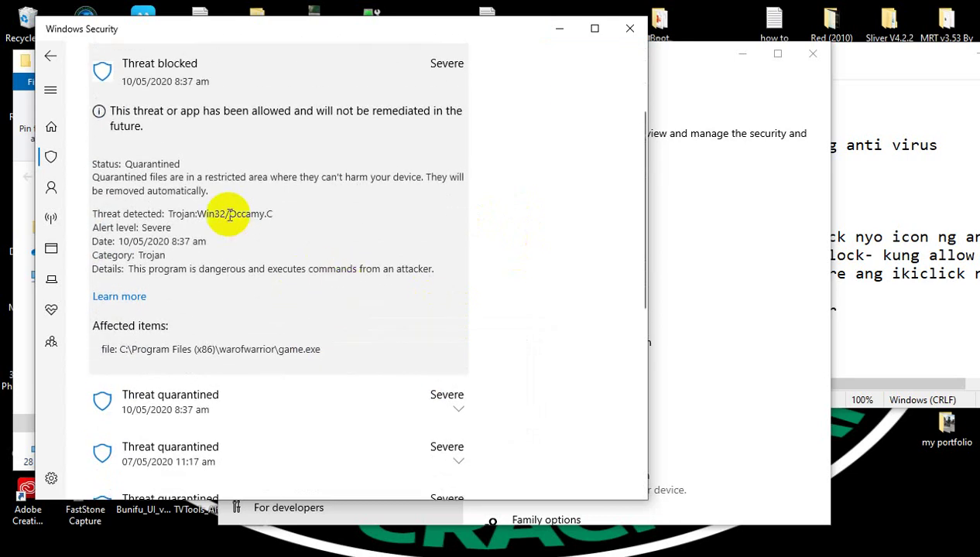
drag(167, 214, 284, 227)
click(354, 255)
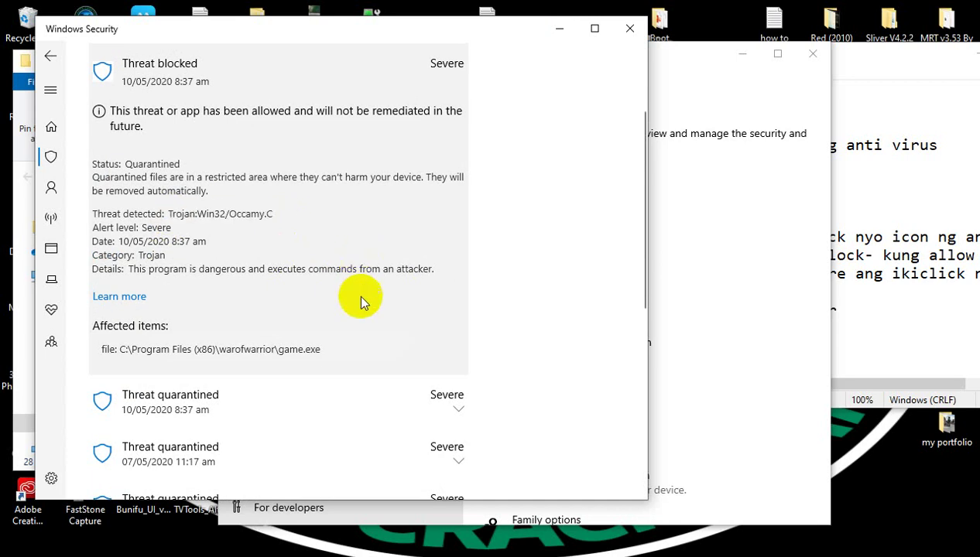
Step: Restore the quarantined game.exe from the Threat quarantined entry of 10/05/2020 8:37 am
scroll(356, 293, down, 2)
click(459, 343)
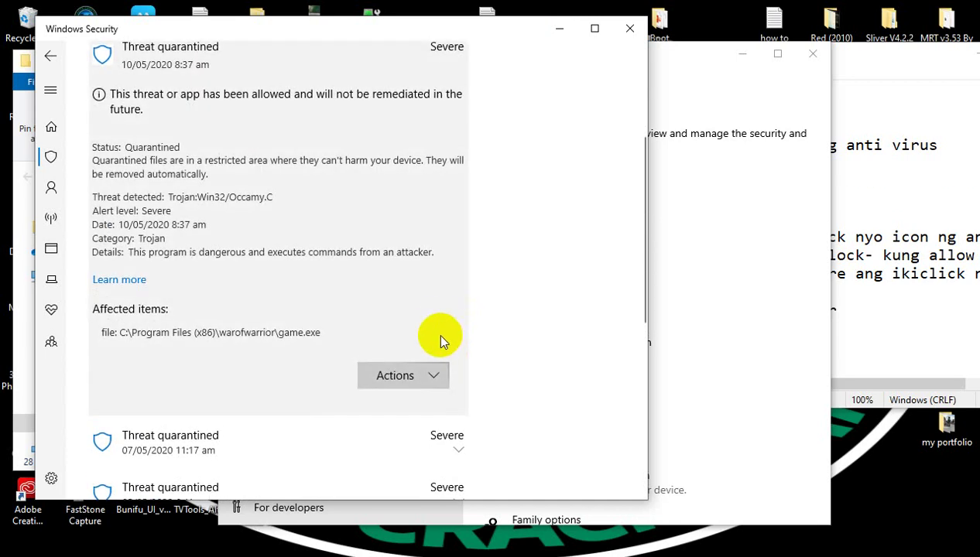
click(436, 373)
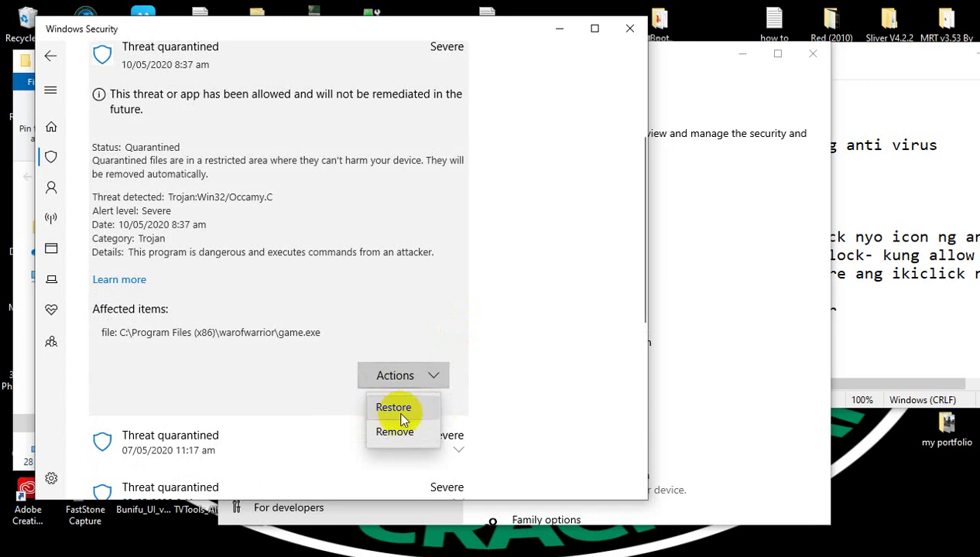
click(393, 407)
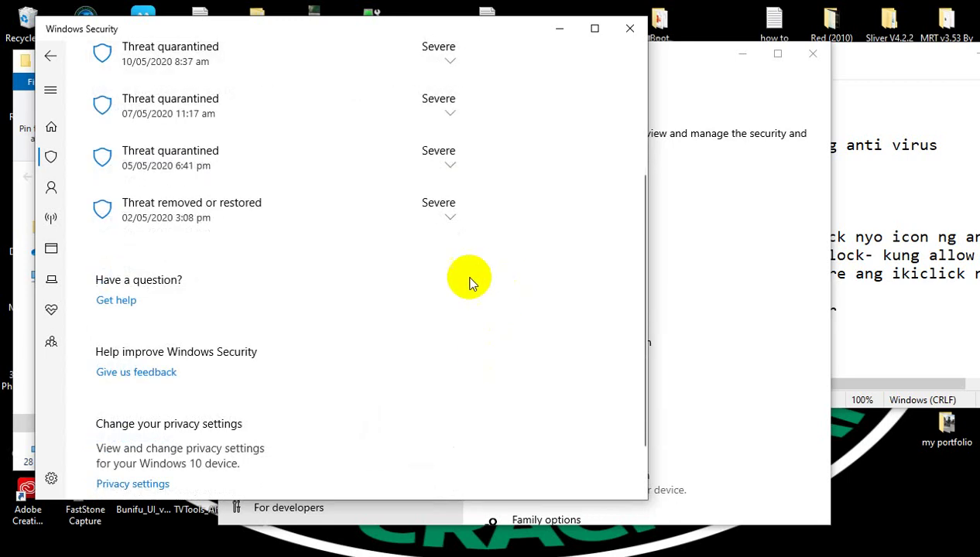
Step: Close Windows Security and check the warofwarrior folder in File Explorer for game.exe
click(629, 28)
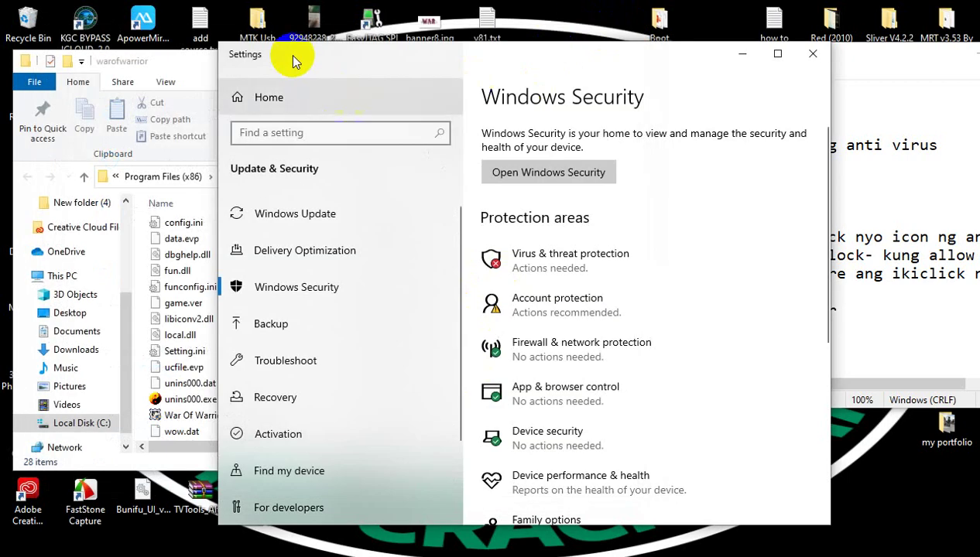
click(202, 75)
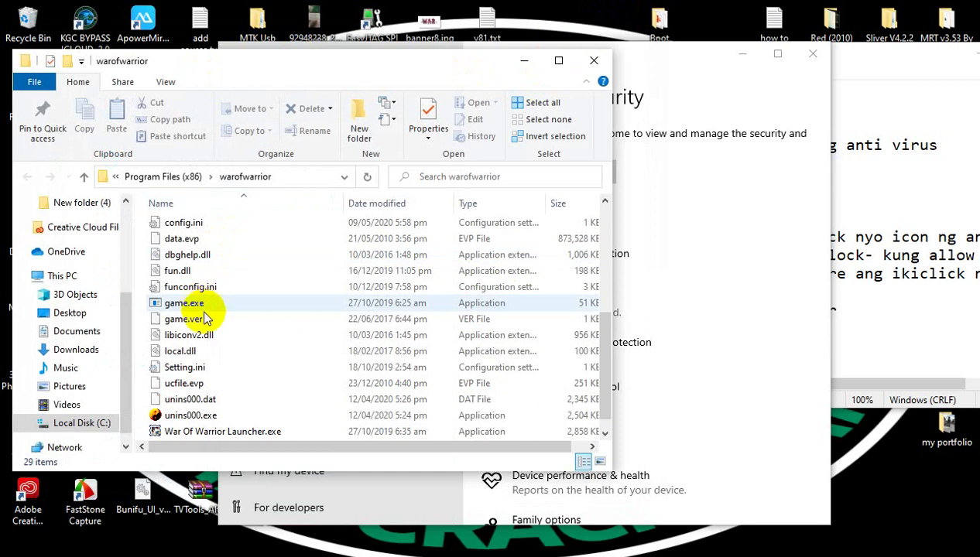
scroll(203, 319, up, 2)
scroll(284, 278, down, 3)
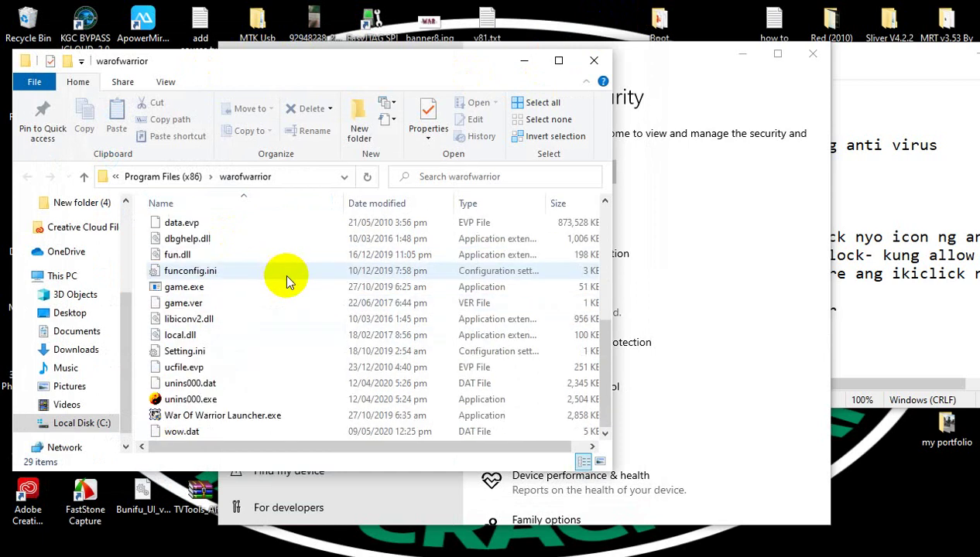
Step: Start the game through War Of Warrior Launcher.exe and close the File Explorer and Settings windows
double_click(213, 415)
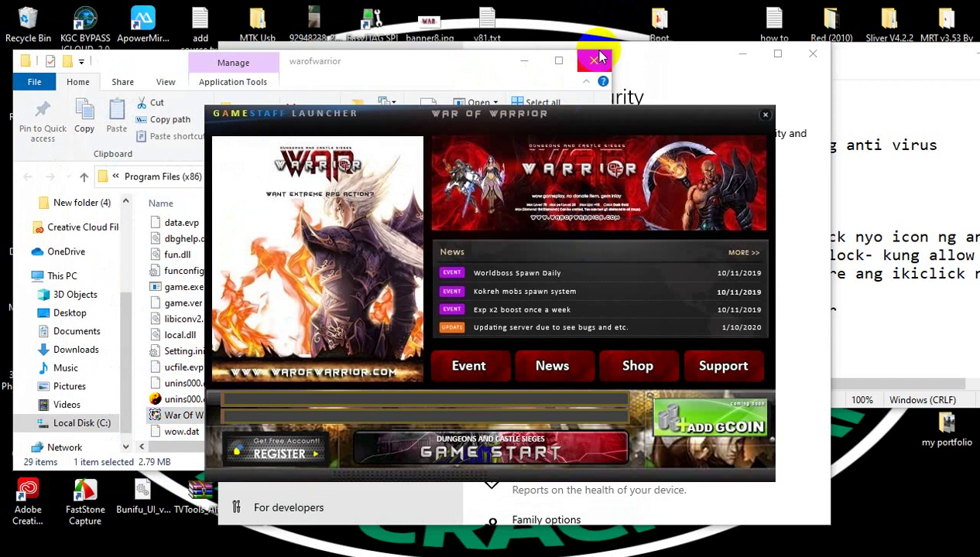
click(538, 435)
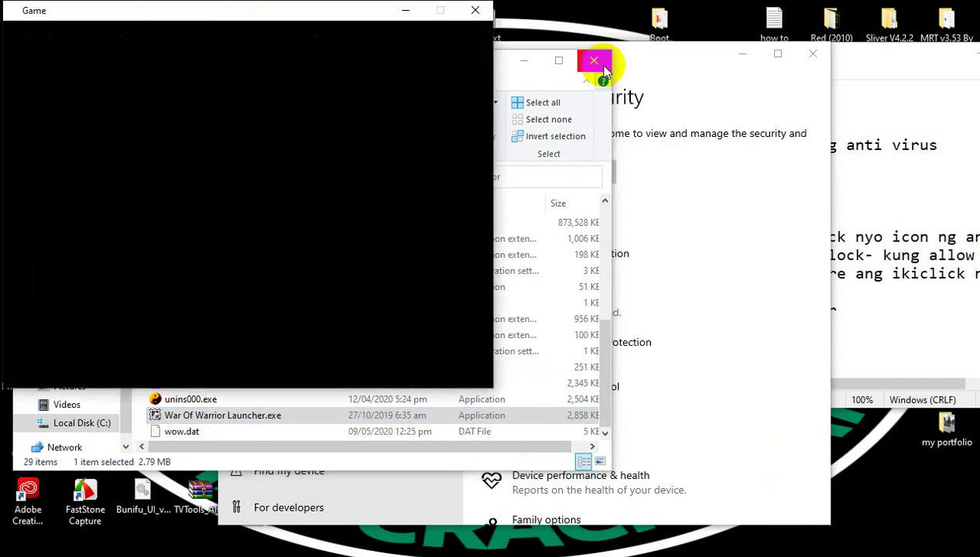
click(603, 68)
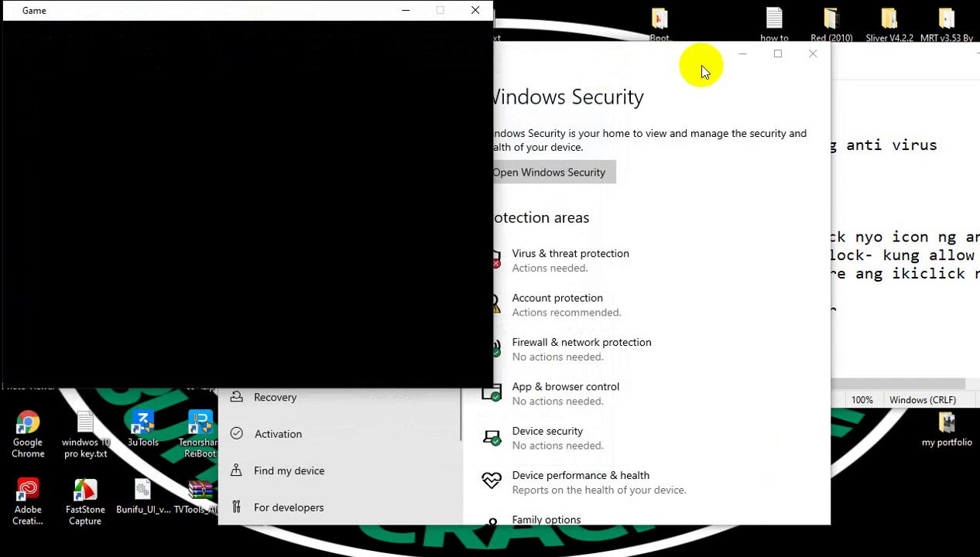
click(813, 54)
Step: Switch to the Notepad notes and add the line "ayan na gumana na wala ng error" at the end, after a blank line
drag(837, 59, 710, 43)
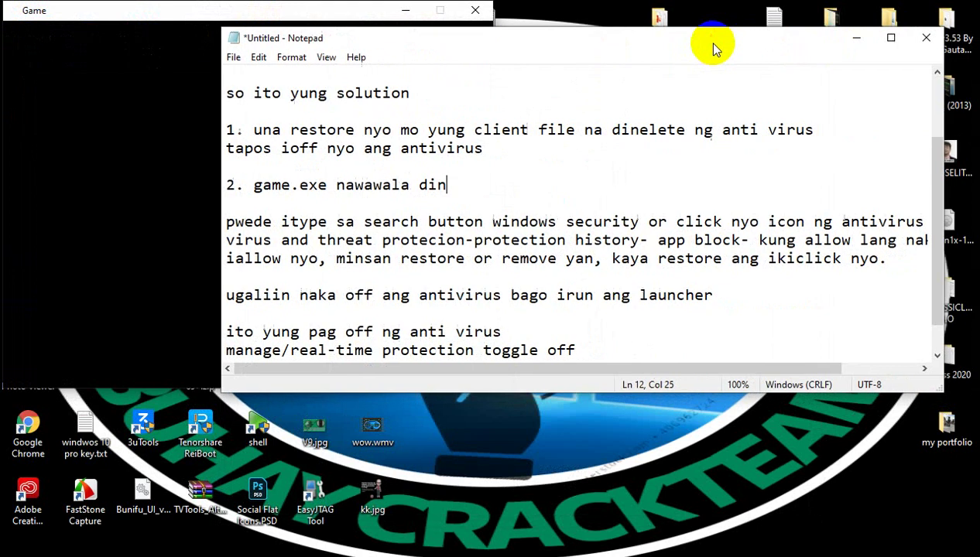
scroll(620, 322, down, 1)
click(502, 351)
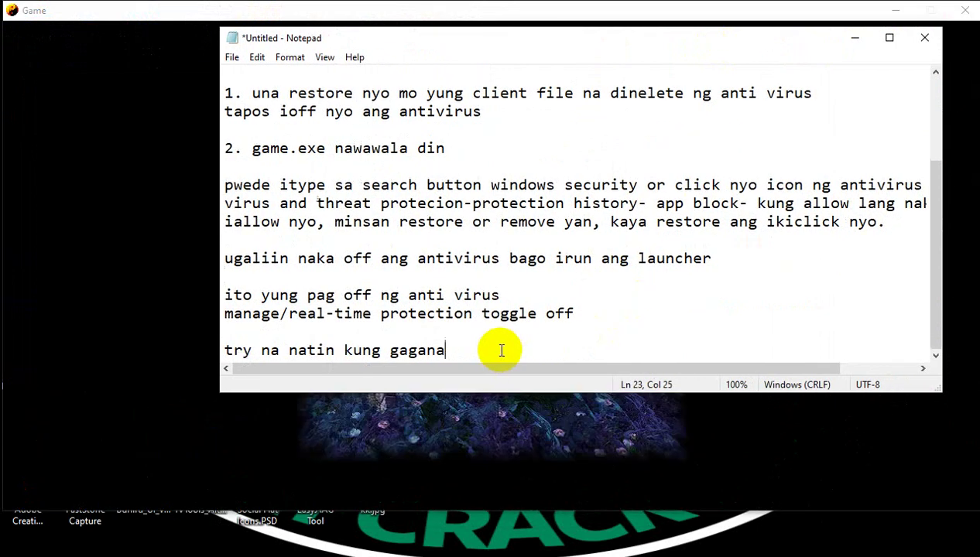
key(Return)
key(Return)
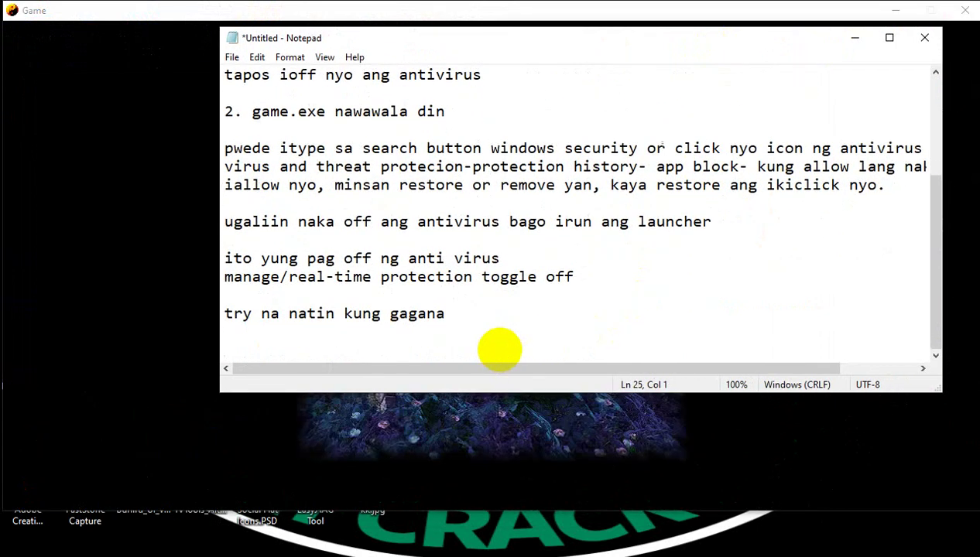
text(ayan na gumana na )
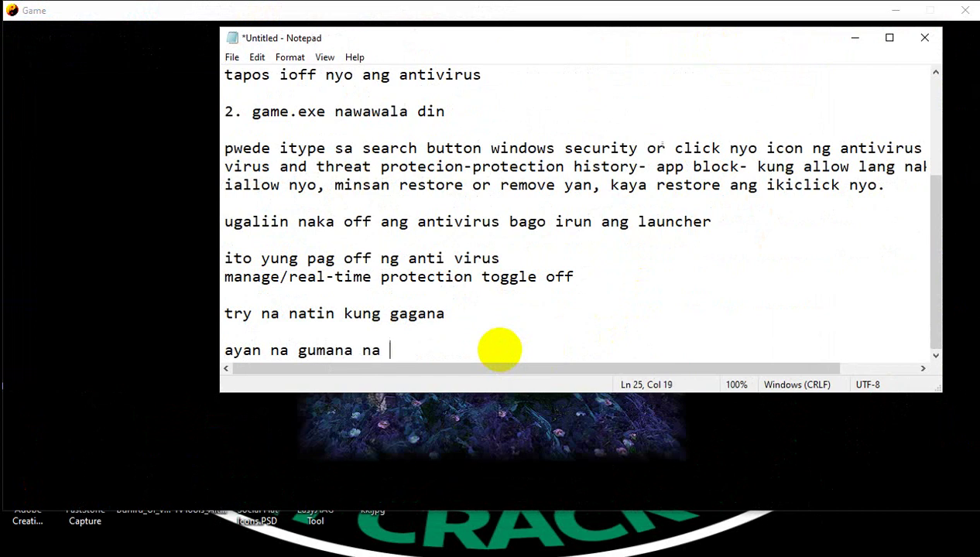
text(wala ng)
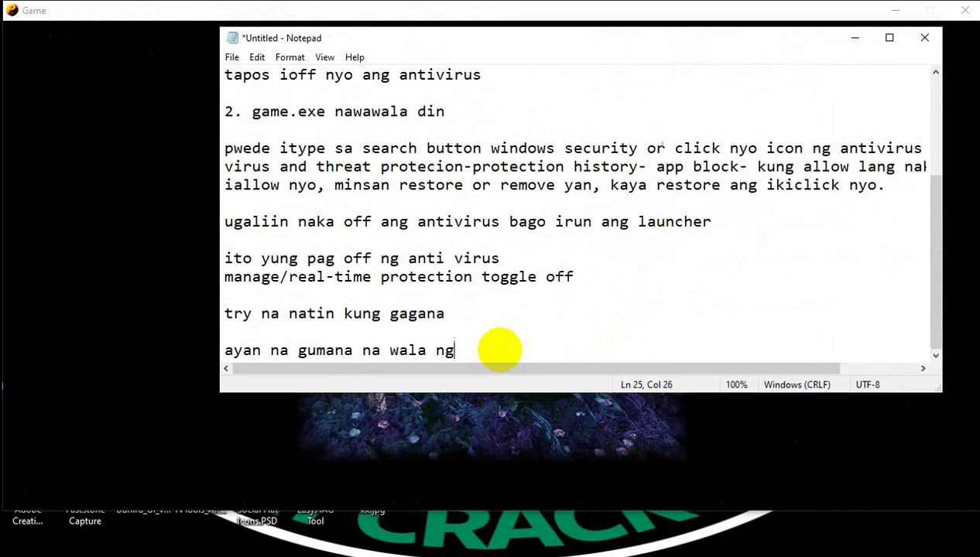
text( error)
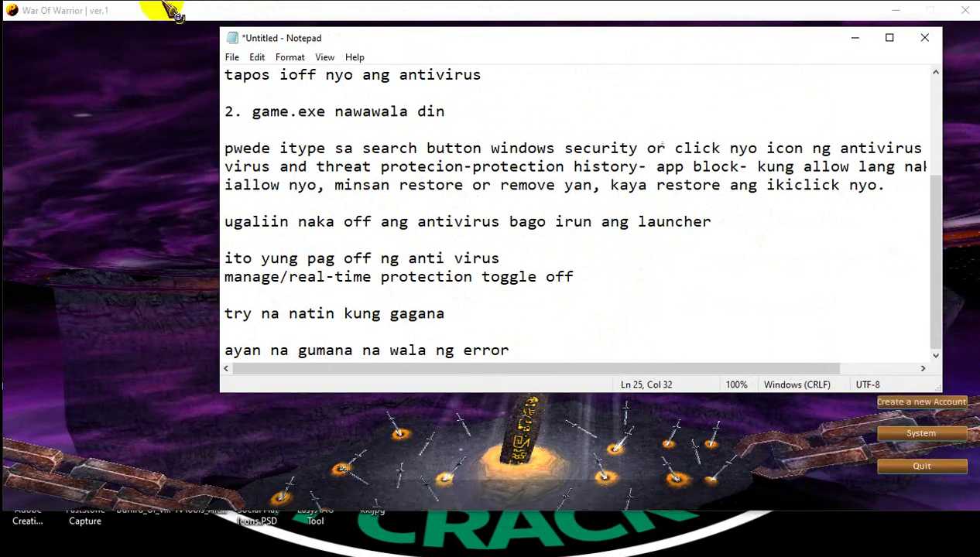
Step: Switch to the War Of Warrior game window and log in with the account name and account password
click(120, 6)
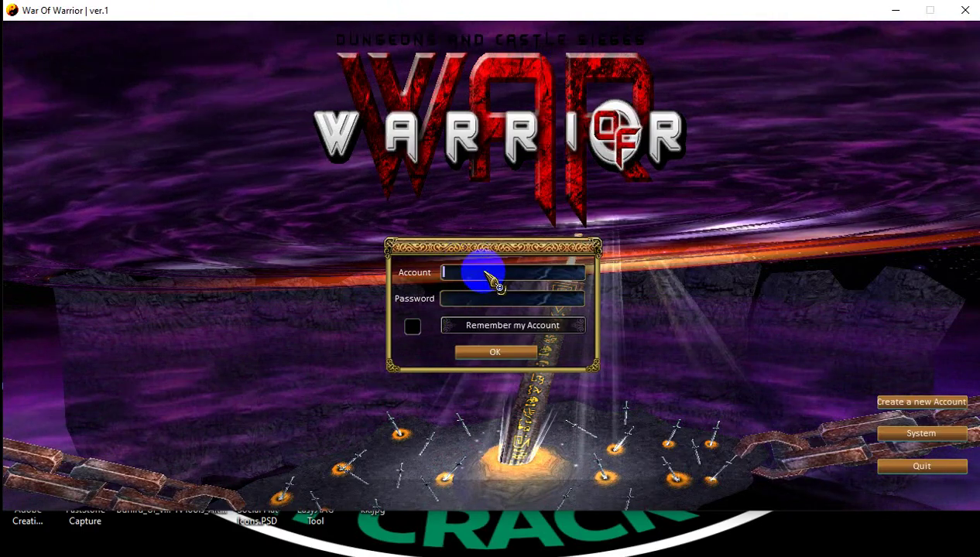
click(486, 285)
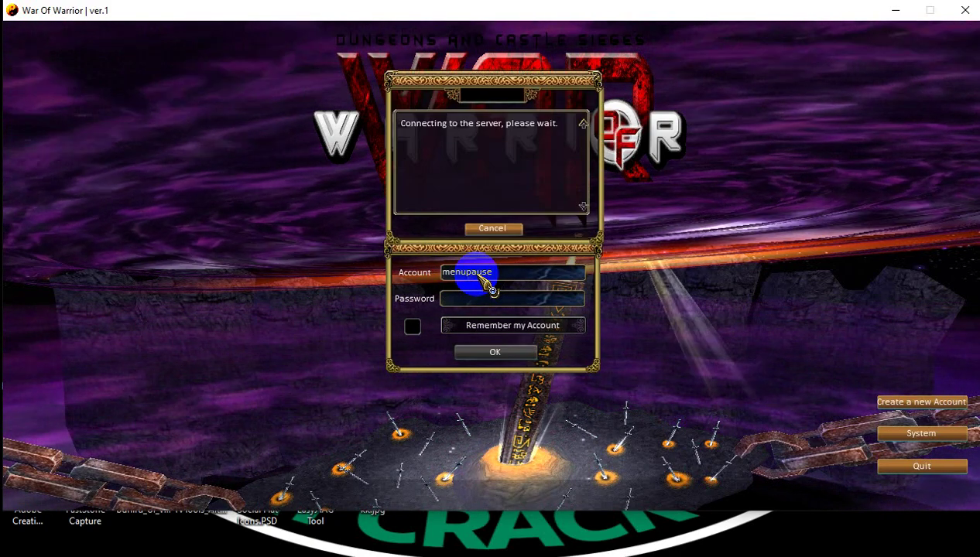
Step: Choose the seven kingdom server from the server list and join the game with the existing character
click(493, 161)
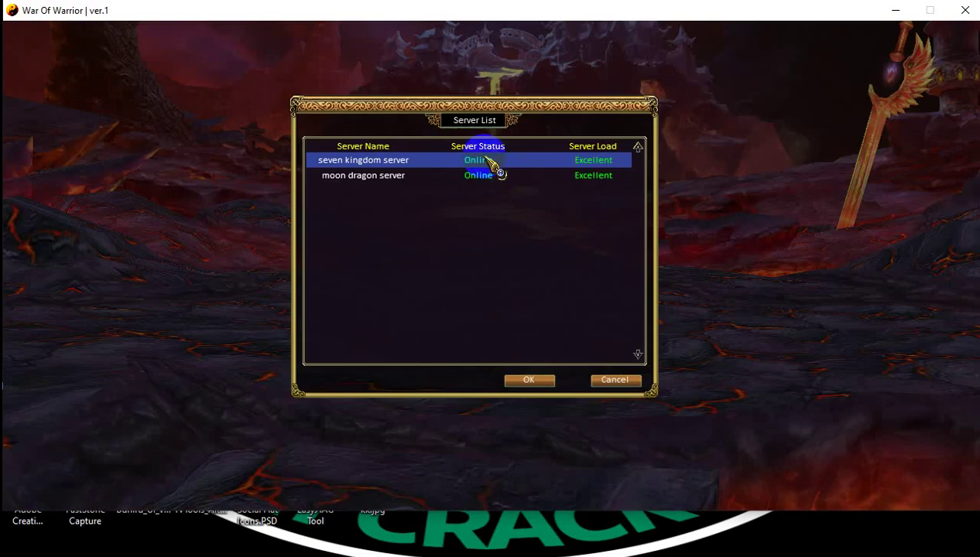
click(527, 380)
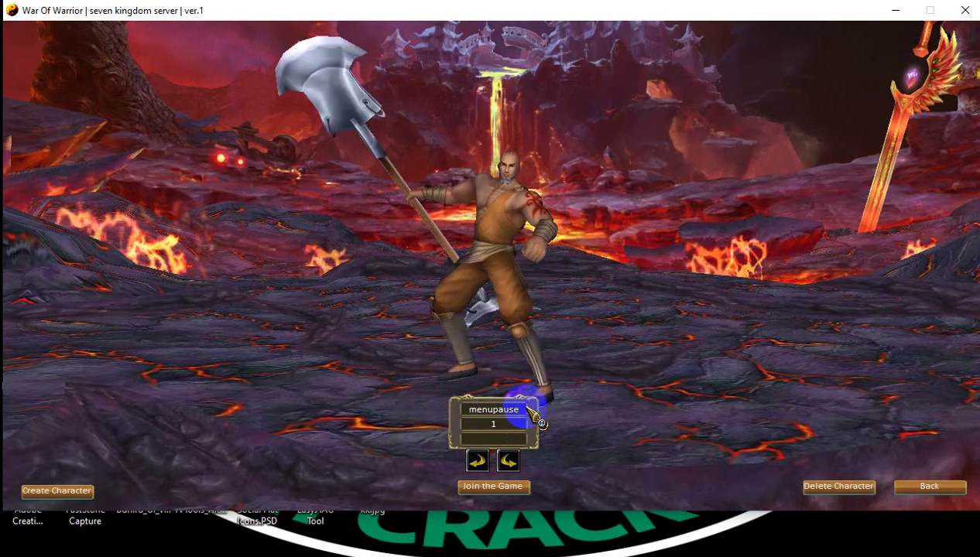
click(494, 490)
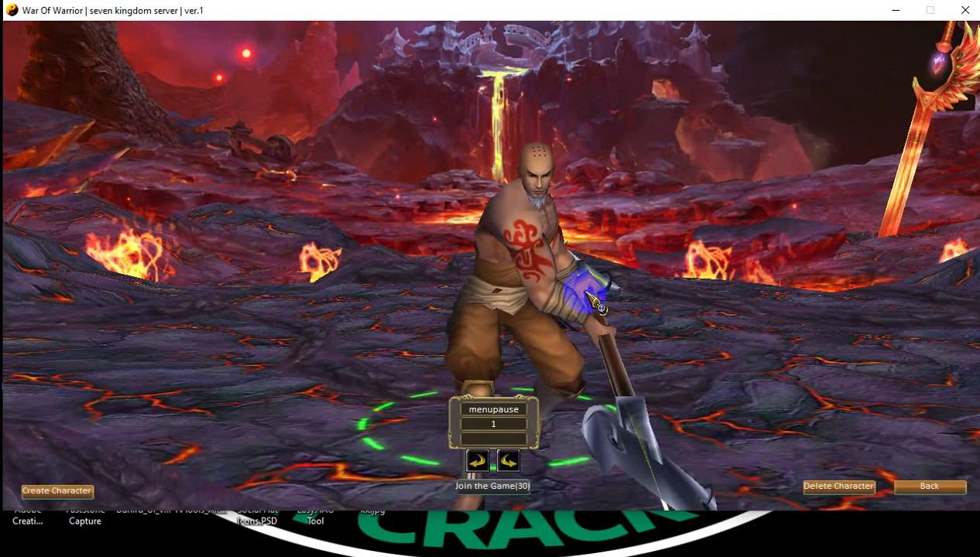